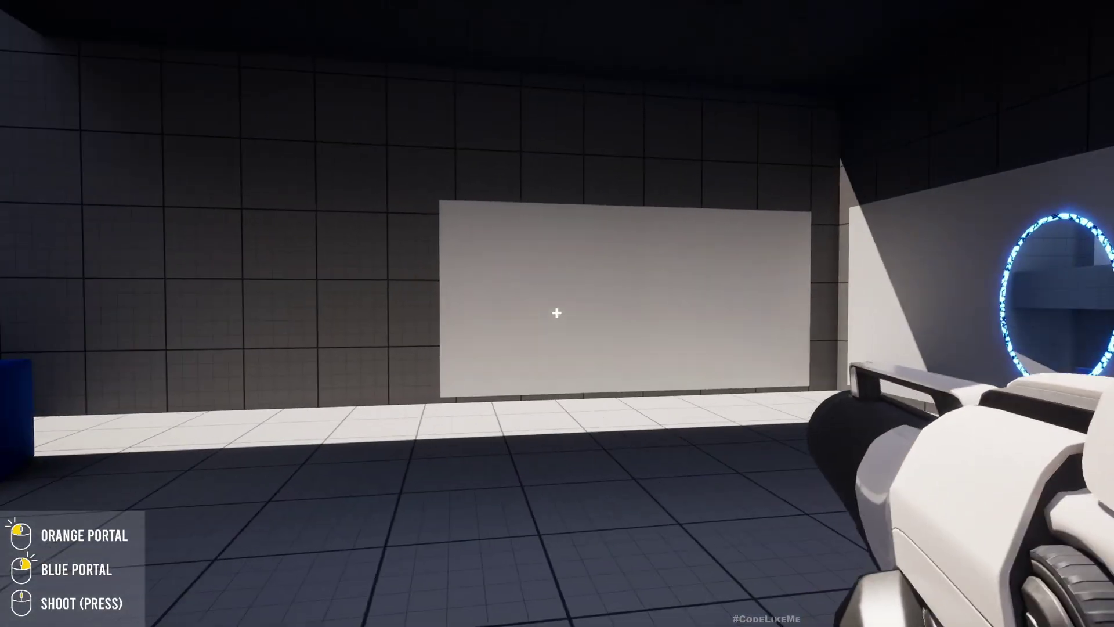
Fire blue and orange portals on the white panels and pick up the blue cube
{"action": "right_click", "coordinate": [557, 312]}
{"action": "key", "text": "w"}
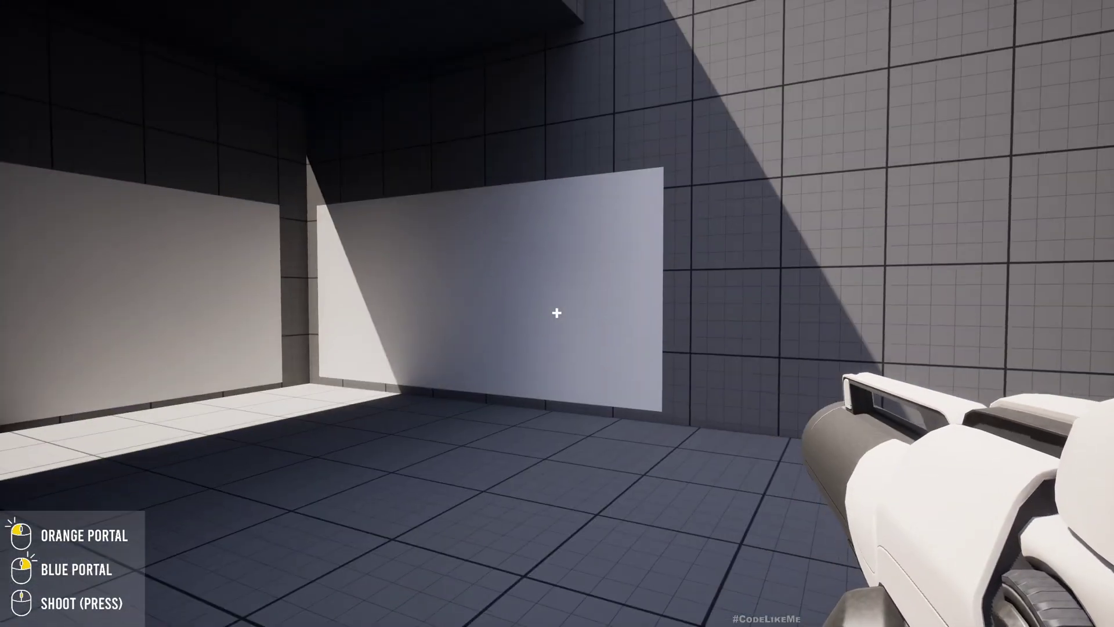
{"action": "left_click", "coordinate": [557, 312]}
{"action": "key", "text": "w"}
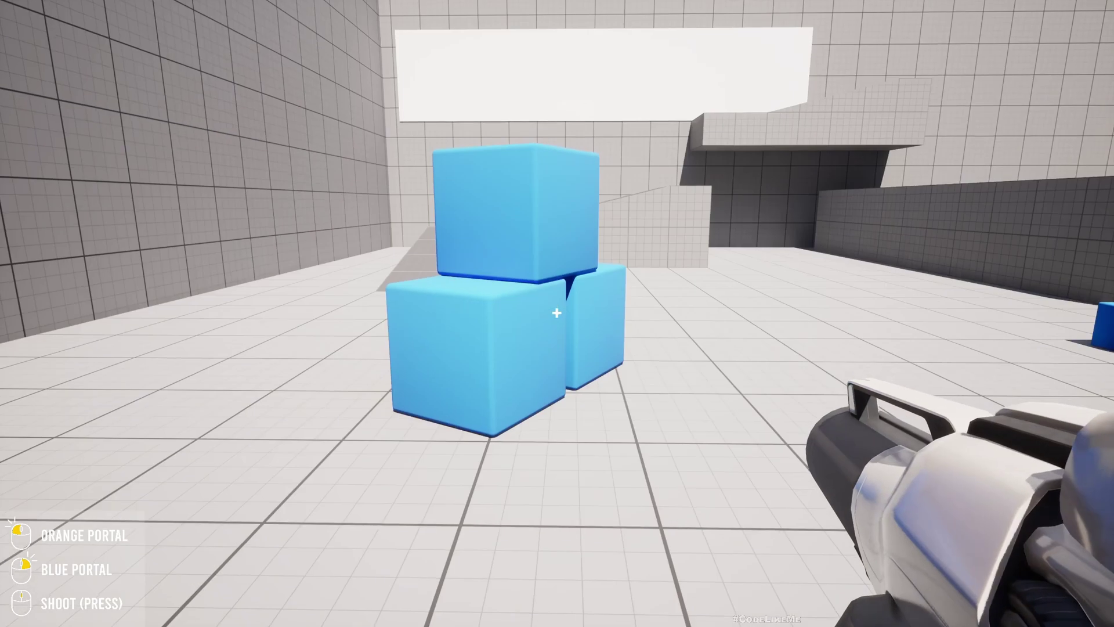
{"action": "key", "text": "w"}
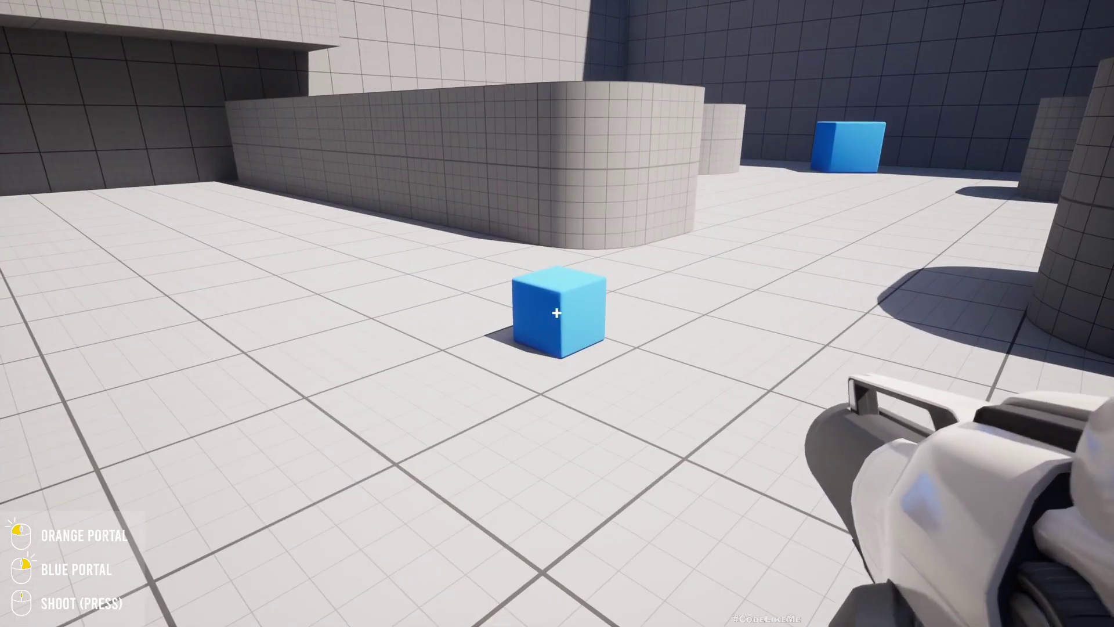
{"action": "key", "text": "e"}
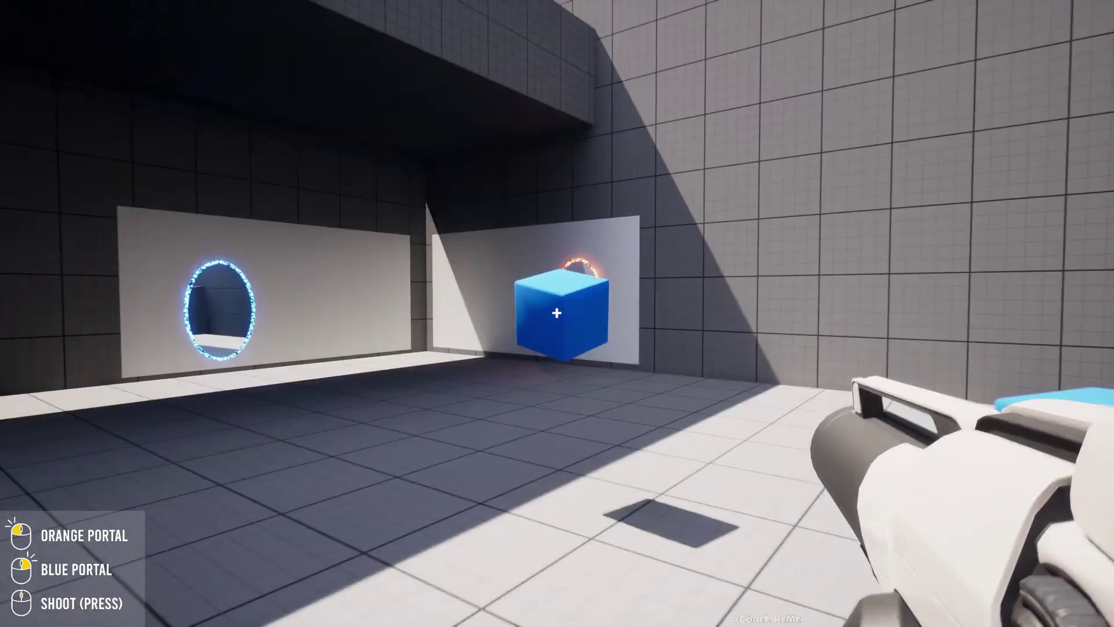
Carry the held cube through the blue portal into the next chamber
{"action": "key", "text": "w"}
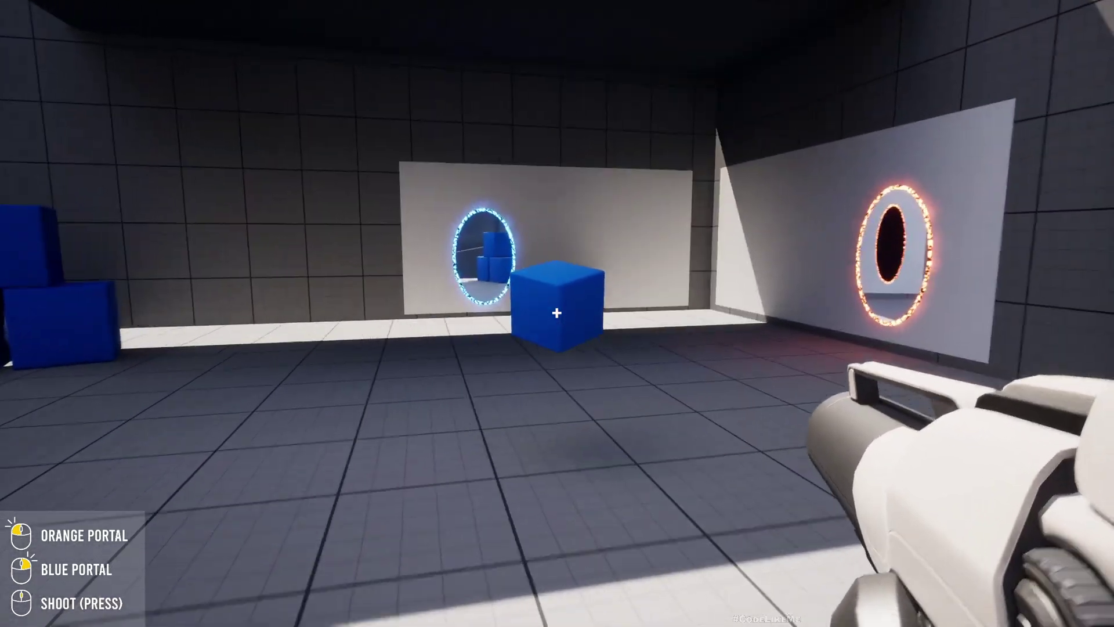
{"action": "key", "text": "w"}
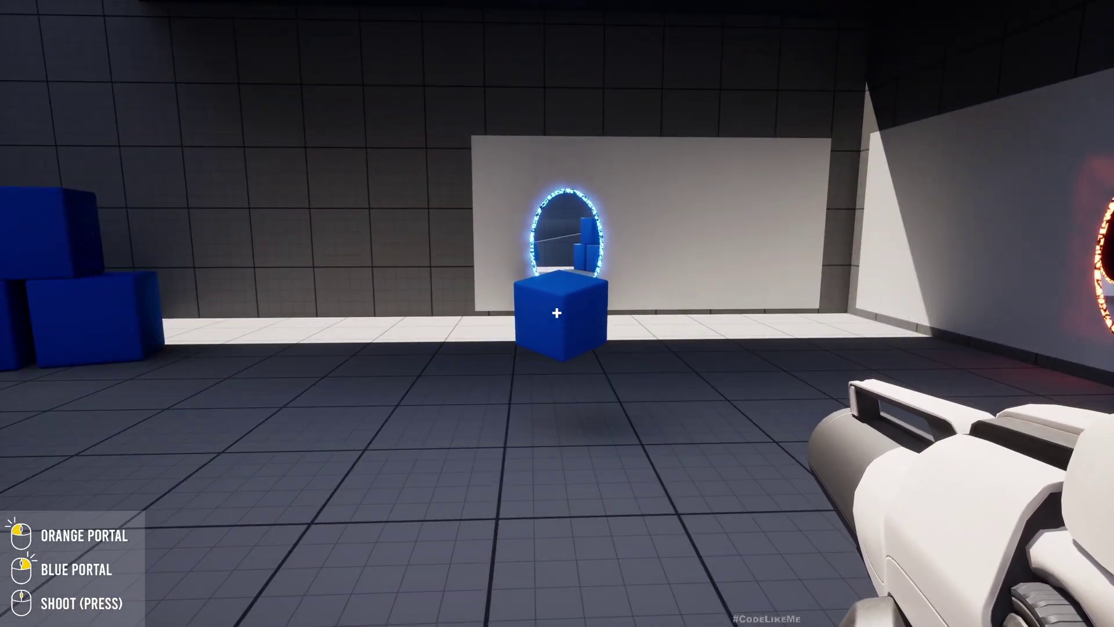
{"action": "key", "text": "w"}
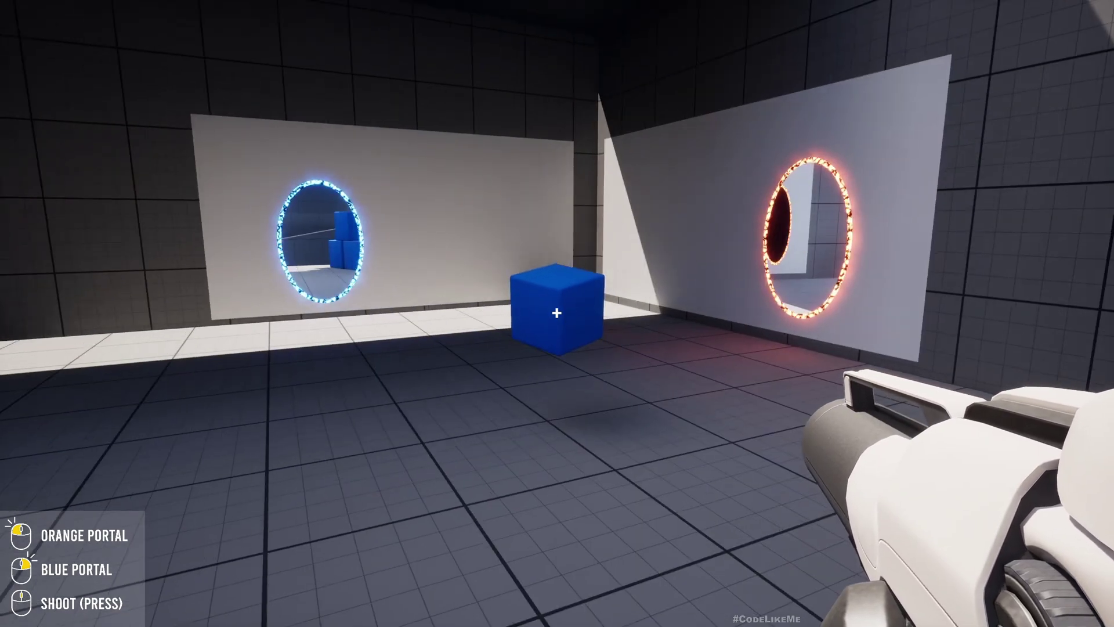
{"action": "key", "text": "w"}
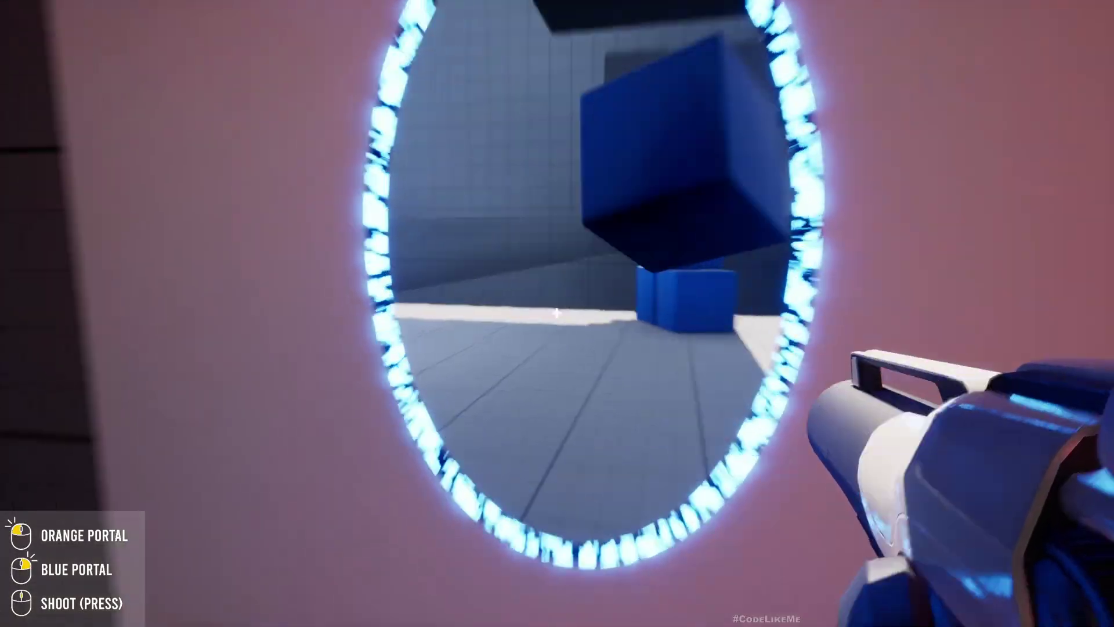
{"action": "key", "text": "w"}
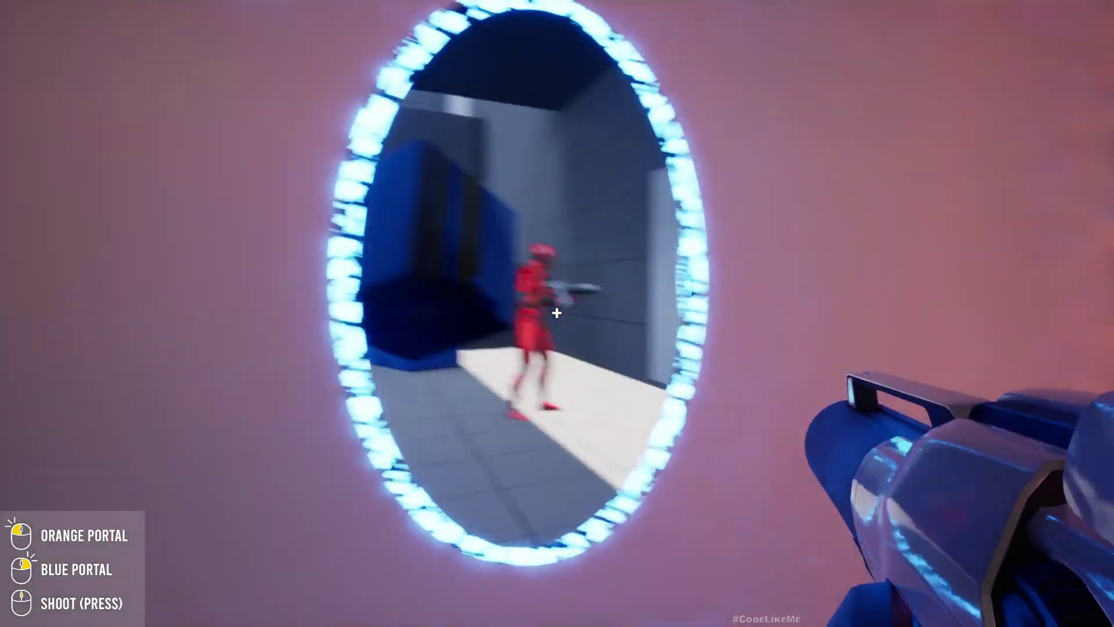
{"action": "key", "text": "w"}
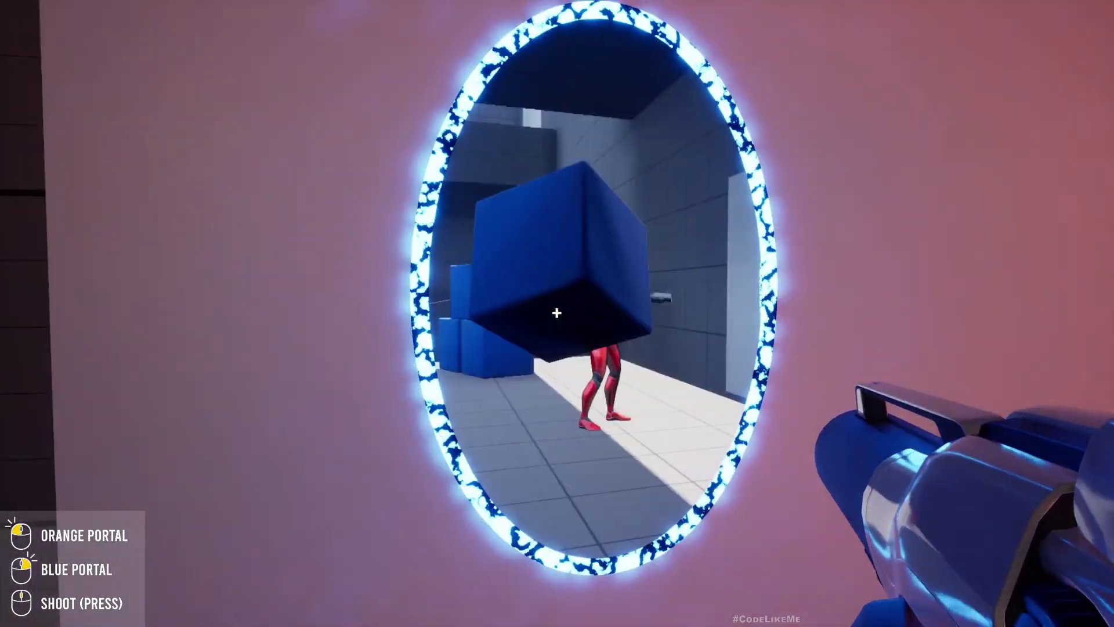
{"action": "key", "text": "w"}
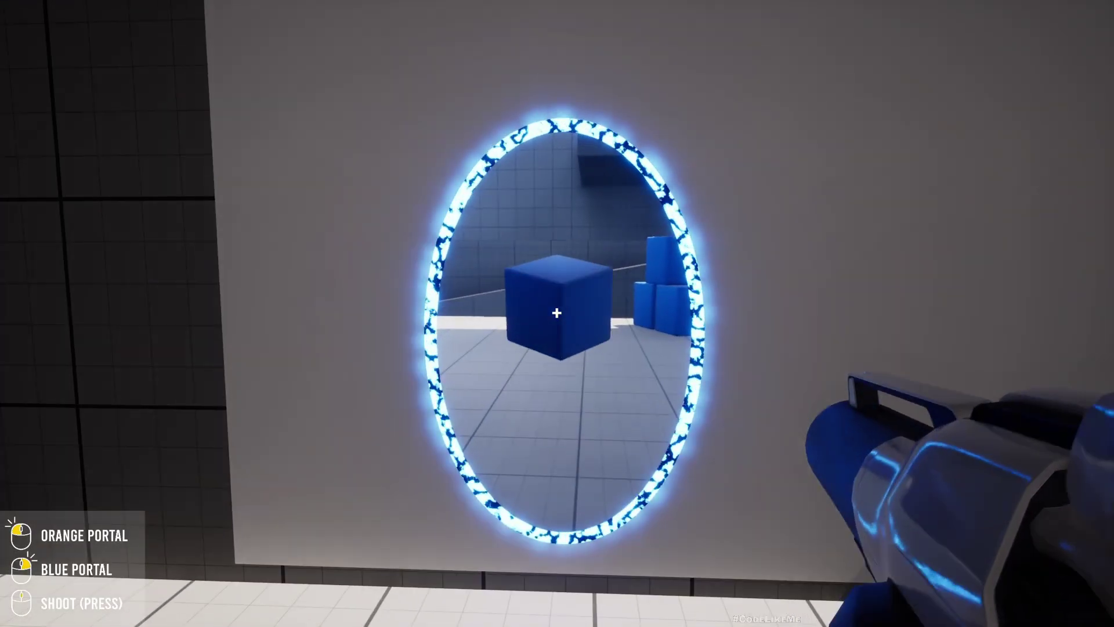
{"action": "key", "text": "w"}
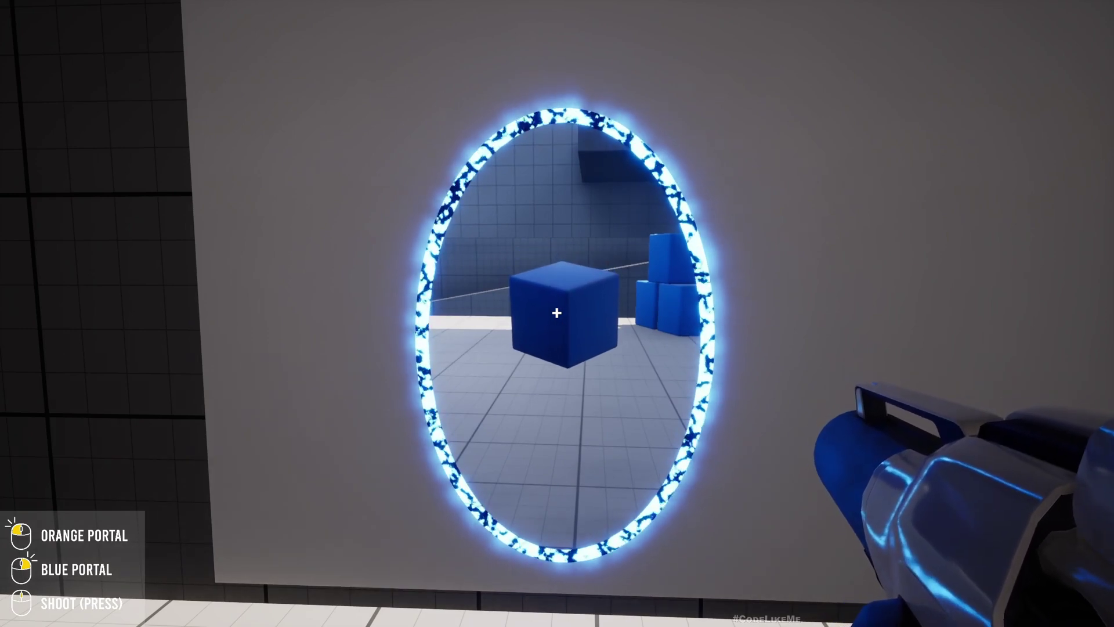
{"action": "key", "text": "w"}
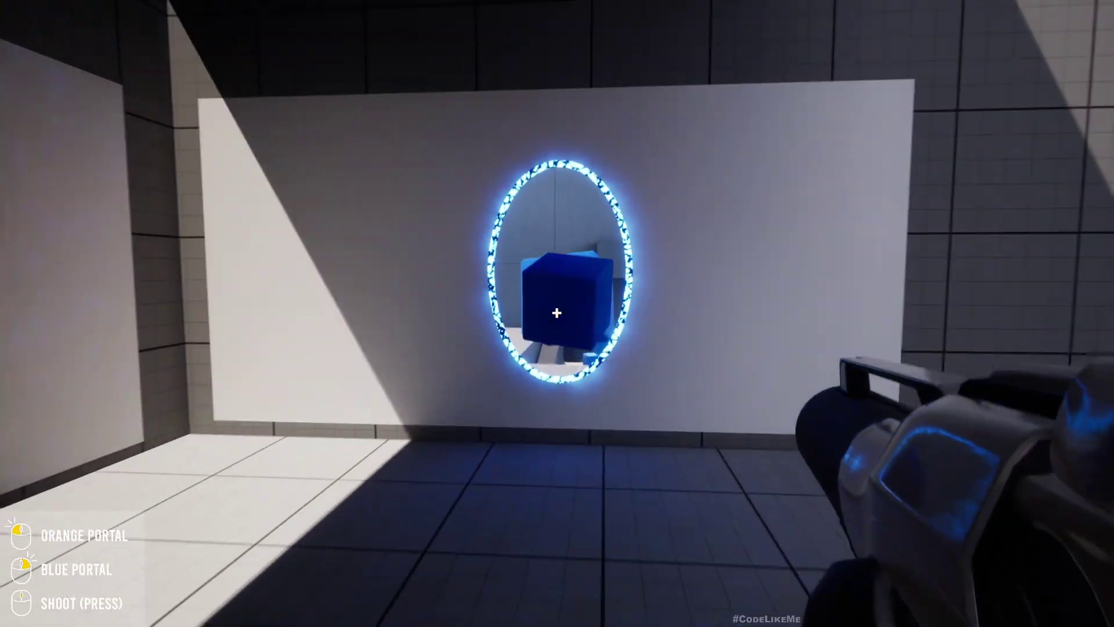
{"action": "key", "text": "w"}
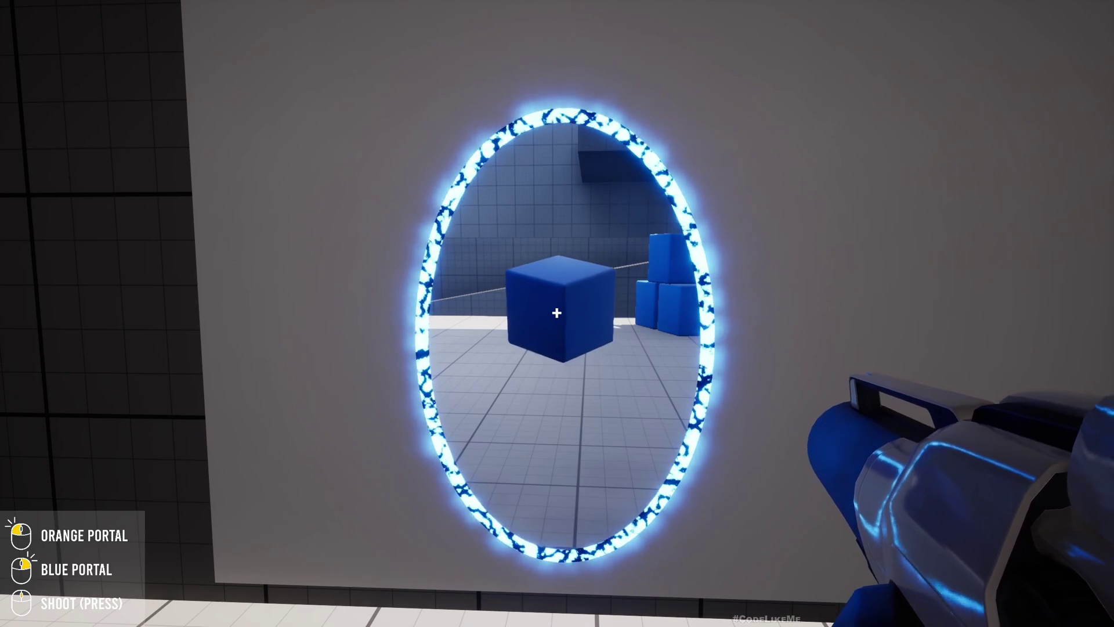
Drop the cube through the portal and step back to view it beside the orange portal
{"action": "left_click", "coordinate": [557, 314]}
{"action": "key", "text": "w"}
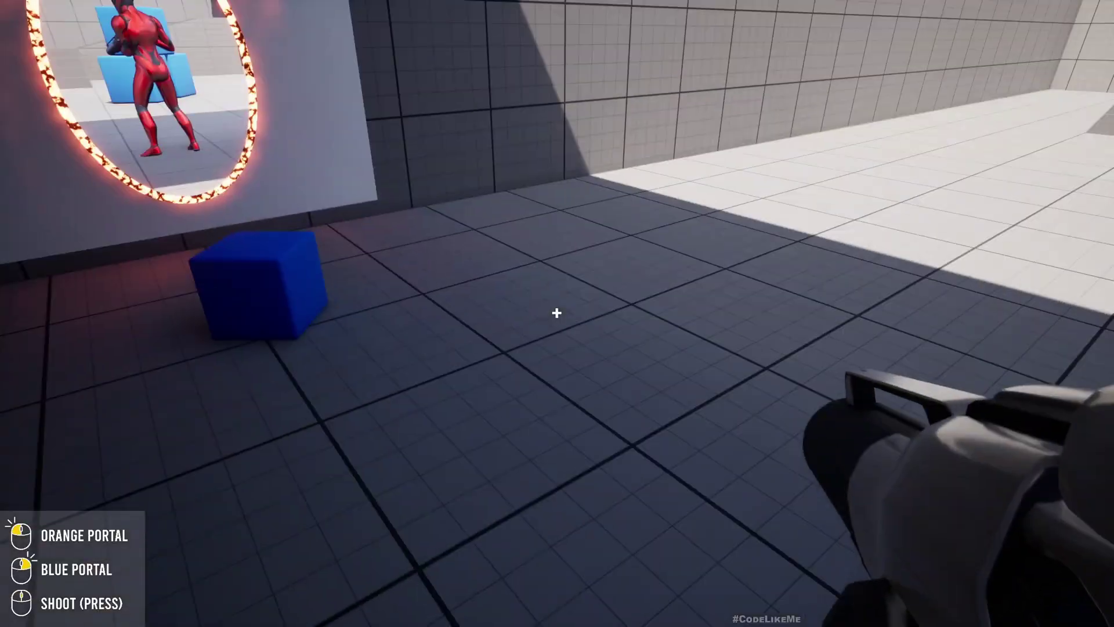
{"action": "key", "text": "w"}
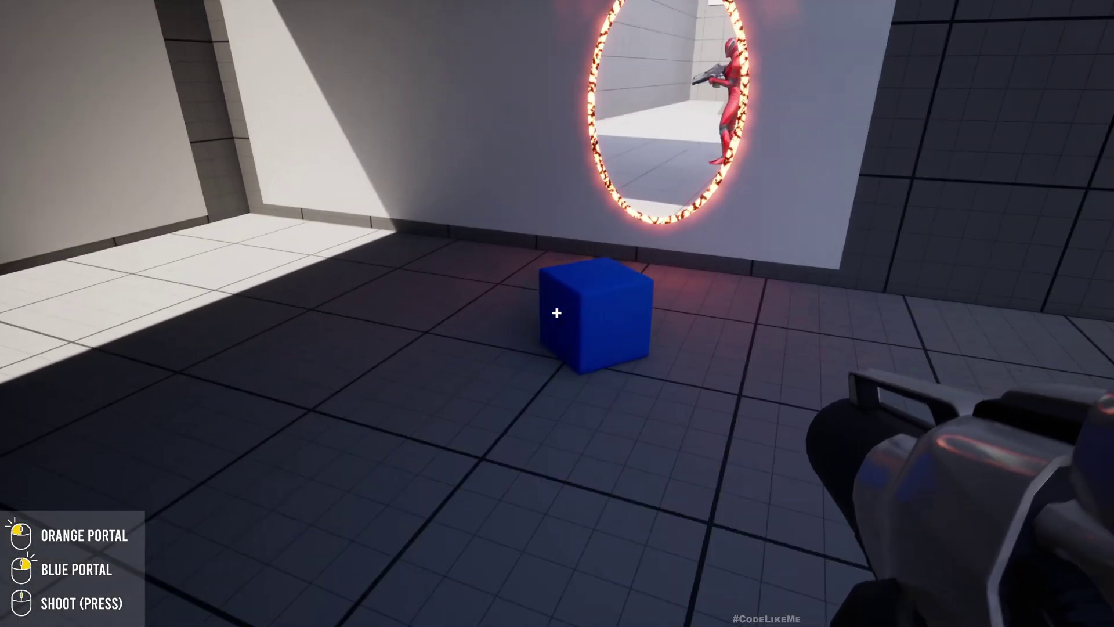
{"action": "key", "text": "s"}
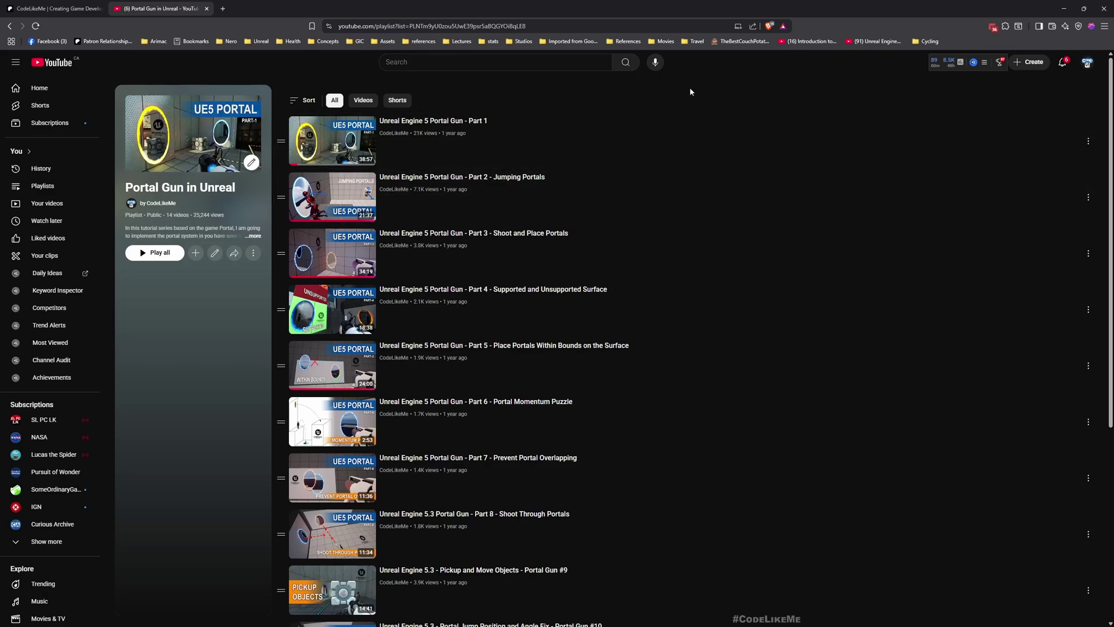
{"action": "scroll", "coordinate": [696, 92], "scroll_direction": "down", "scroll_amount": 3}
{"action": "scroll", "coordinate": [708, 119], "scroll_direction": "down", "scroll_amount": 3}
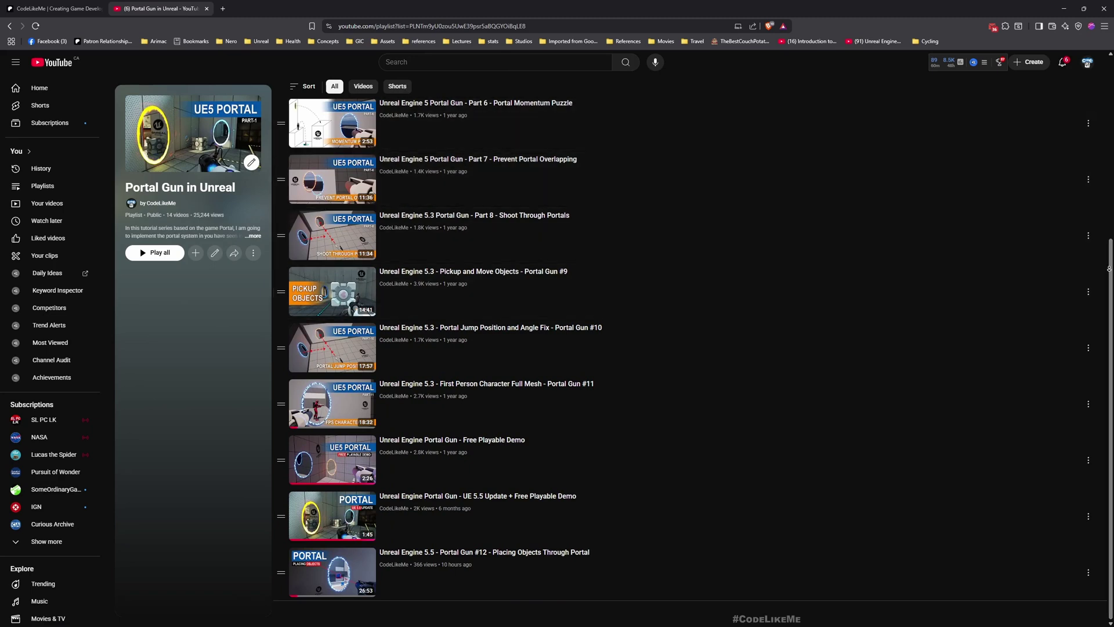
{"action": "scroll", "coordinate": [784, 261], "scroll_direction": "up", "scroll_amount": 1}
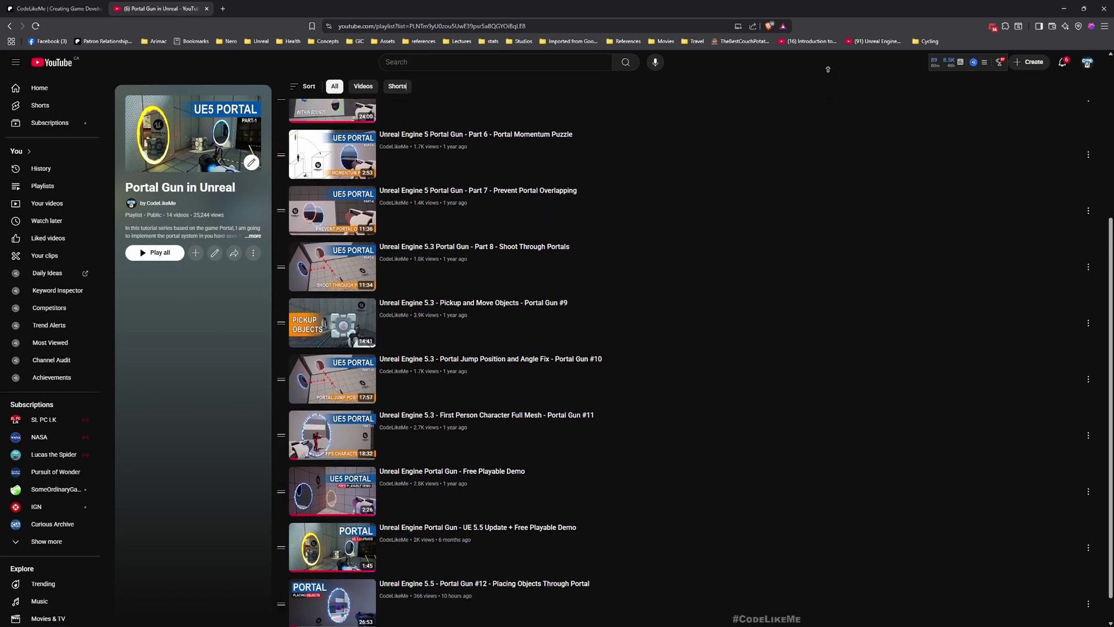
{"action": "scroll", "coordinate": [784, 261], "scroll_direction": "up", "scroll_amount": 4}
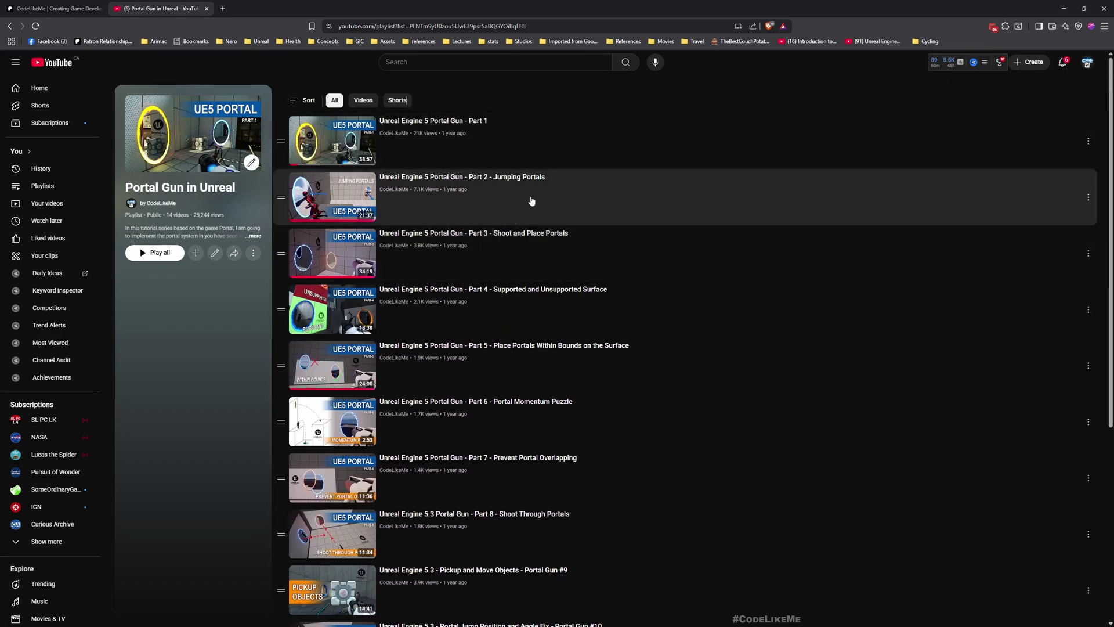
Switch to the browser tab with the creator's Patreon page
{"action": "left_click", "coordinate": [52, 7]}
{"action": "scroll", "coordinate": [474, 169], "scroll_direction": "down", "scroll_amount": 10}
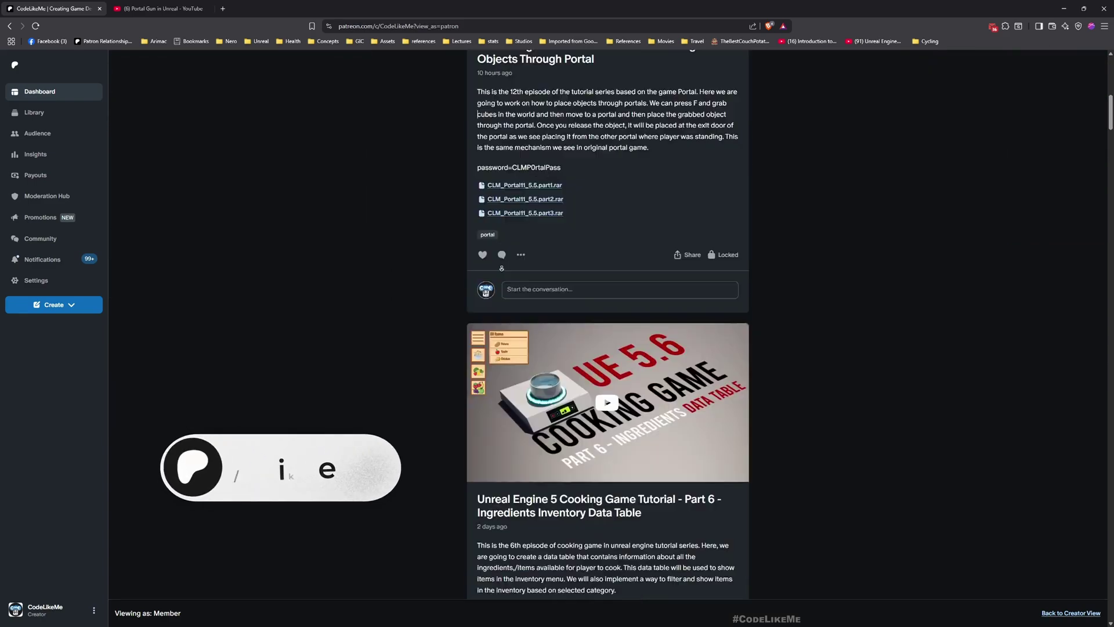
{"action": "scroll", "coordinate": [470, 192], "scroll_direction": "down", "scroll_amount": 8}
{"action": "scroll", "coordinate": [466, 200], "scroll_direction": "down", "scroll_amount": 5}
{"action": "scroll", "coordinate": [464, 206], "scroll_direction": "down", "scroll_amount": 4}
{"action": "scroll", "coordinate": [464, 207], "scroll_direction": "down", "scroll_amount": 4}
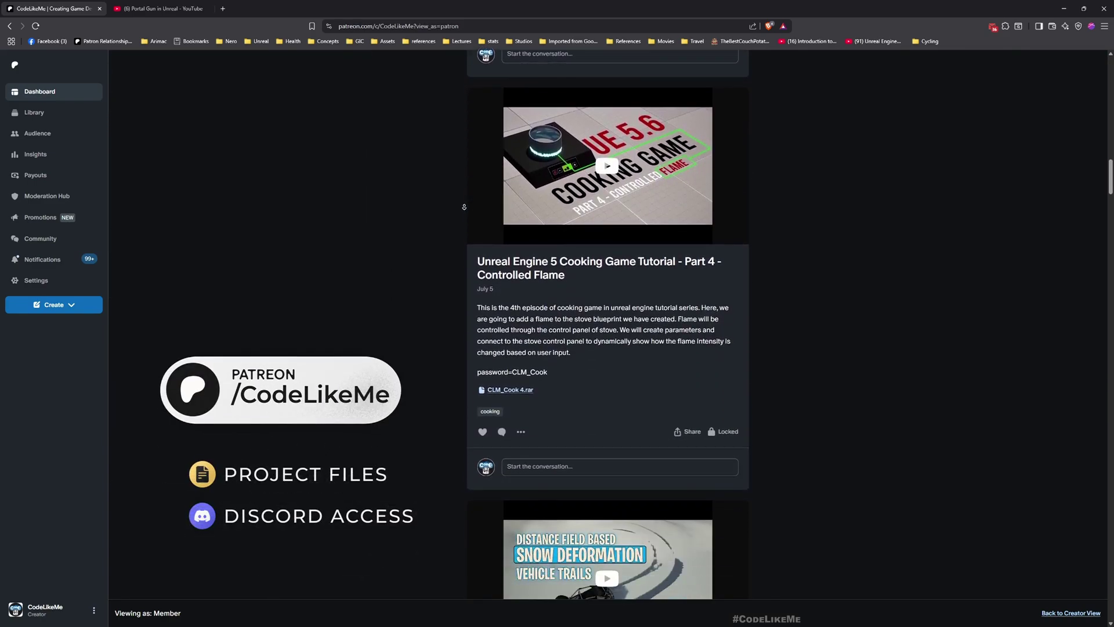
{"action": "scroll", "coordinate": [463, 206], "scroll_direction": "down", "scroll_amount": 4}
{"action": "scroll", "coordinate": [464, 206], "scroll_direction": "down", "scroll_amount": 4}
{"action": "scroll", "coordinate": [464, 206], "scroll_direction": "down", "scroll_amount": 4}
{"action": "scroll", "coordinate": [464, 206], "scroll_direction": "down", "scroll_amount": 4}
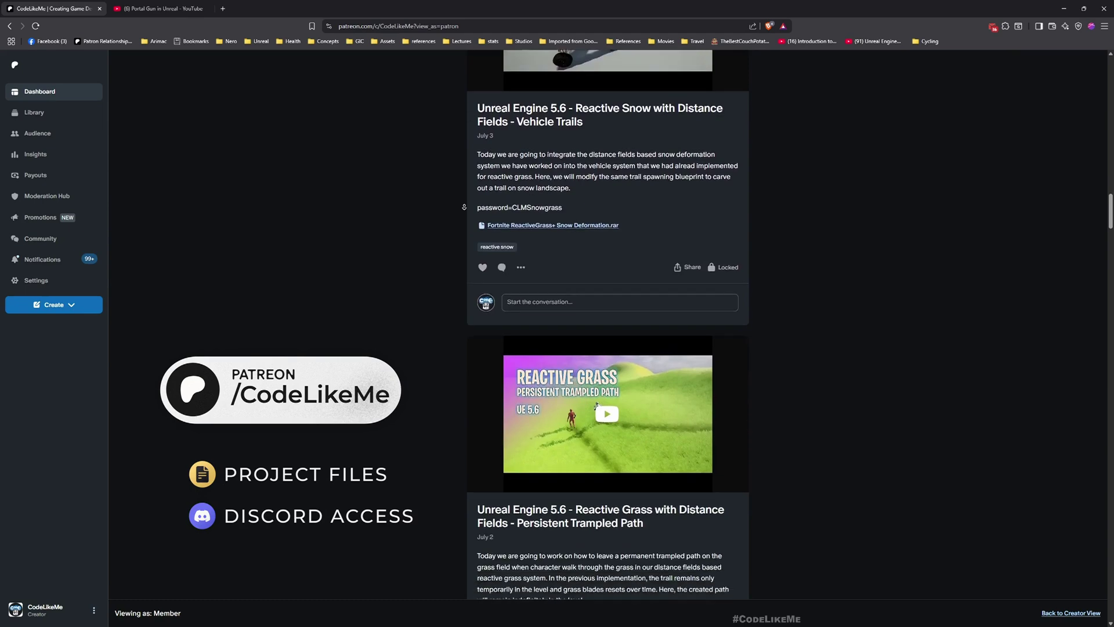
{"action": "scroll", "coordinate": [464, 206], "scroll_direction": "down", "scroll_amount": 4}
{"action": "scroll", "coordinate": [463, 207], "scroll_direction": "down", "scroll_amount": 3}
{"action": "scroll", "coordinate": [464, 206], "scroll_direction": "down", "scroll_amount": 4}
{"action": "scroll", "coordinate": [464, 207], "scroll_direction": "down", "scroll_amount": 4}
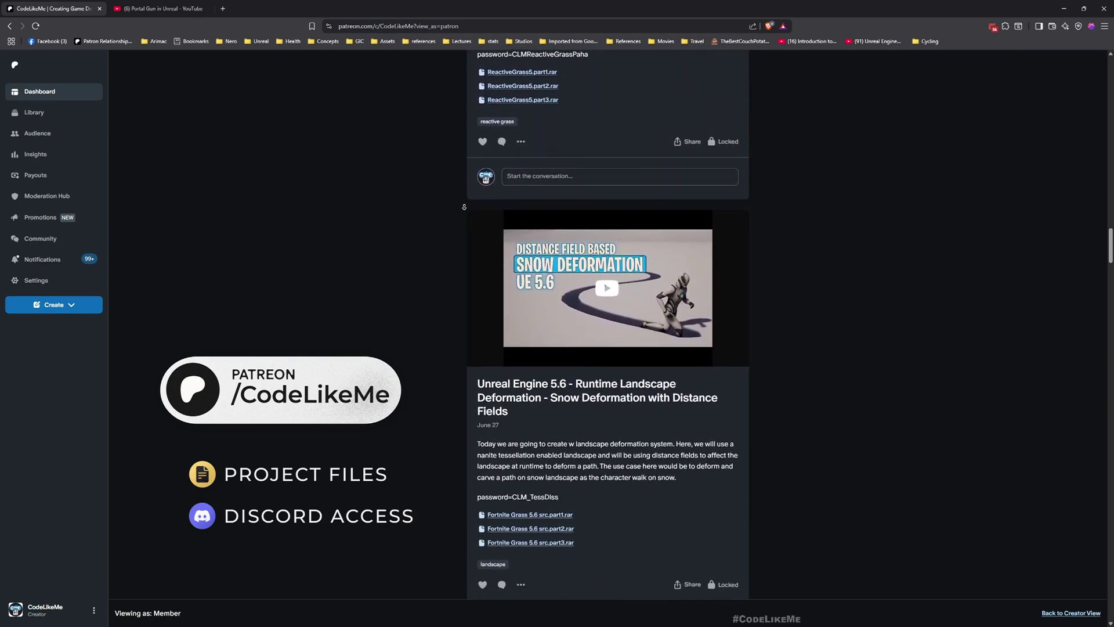
{"action": "scroll", "coordinate": [464, 206], "scroll_direction": "down", "scroll_amount": 4}
{"action": "scroll", "coordinate": [464, 207], "scroll_direction": "down", "scroll_amount": 4}
{"action": "scroll", "coordinate": [464, 207], "scroll_direction": "down", "scroll_amount": 4}
{"action": "scroll", "coordinate": [464, 207], "scroll_direction": "down", "scroll_amount": 1}
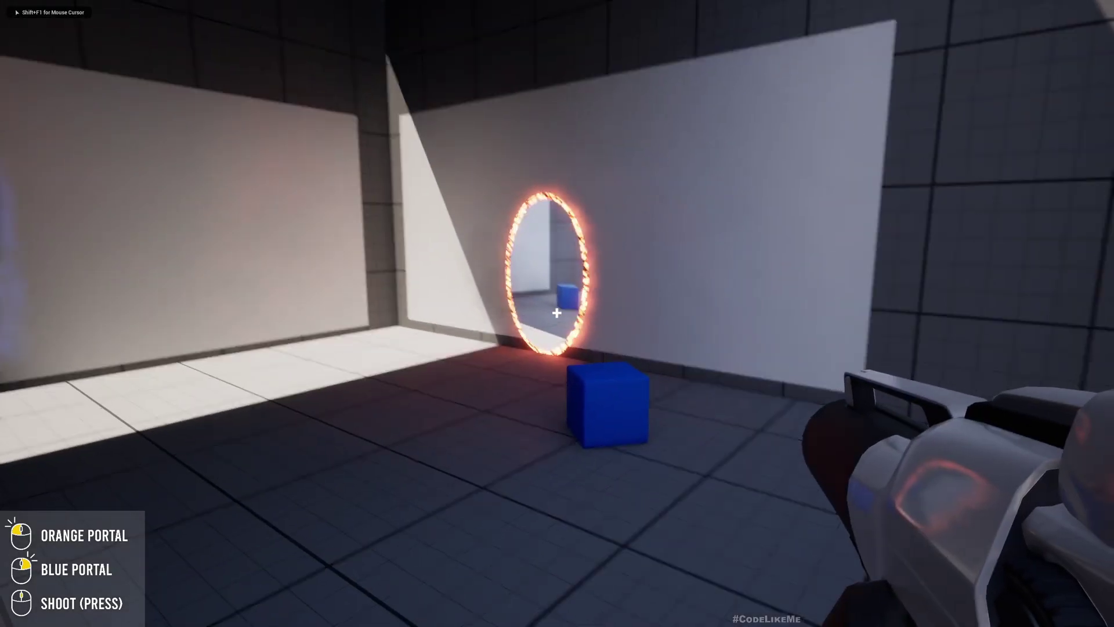
Fire a last orange portal, then select BP_Portal in the Outliner and open it with Ctrl+E
{"action": "left_click", "coordinate": [558, 313]}
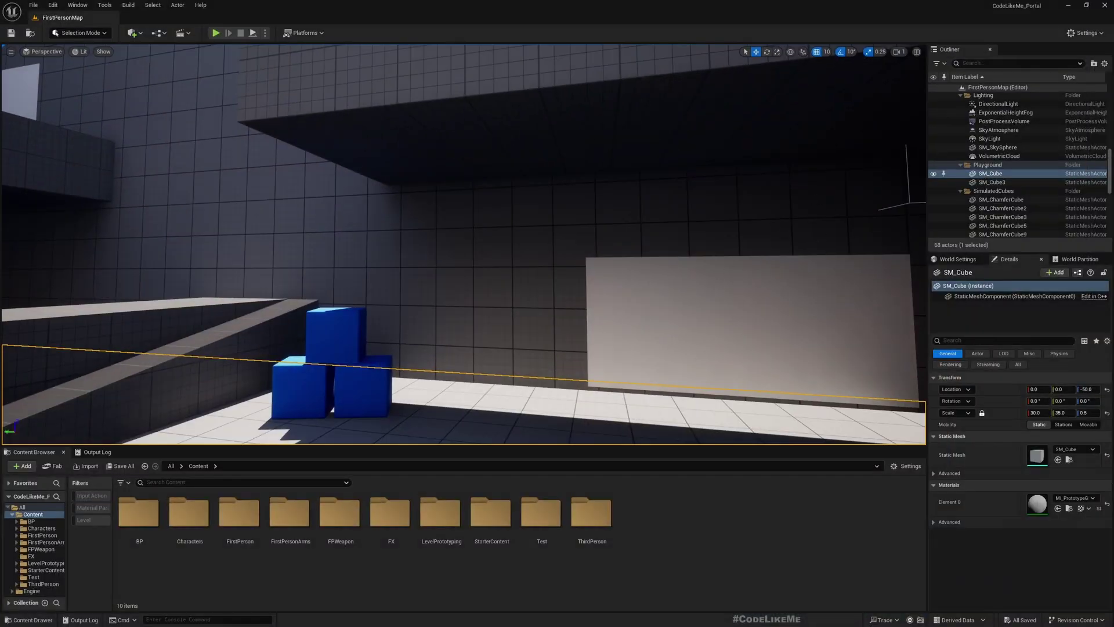
{"action": "right_click_drag", "start_coordinate": [463, 244], "coordinate": [538, 239]}
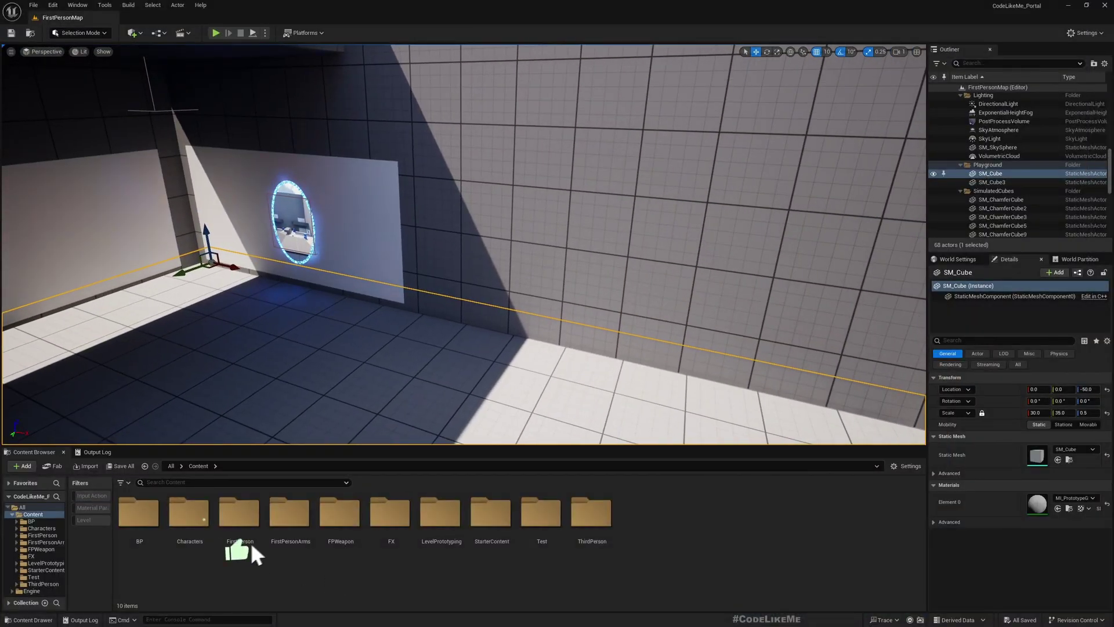
{"action": "scroll", "coordinate": [1077, 180], "scroll_direction": "down", "scroll_amount": 5}
{"action": "left_click", "coordinate": [1076, 177]}
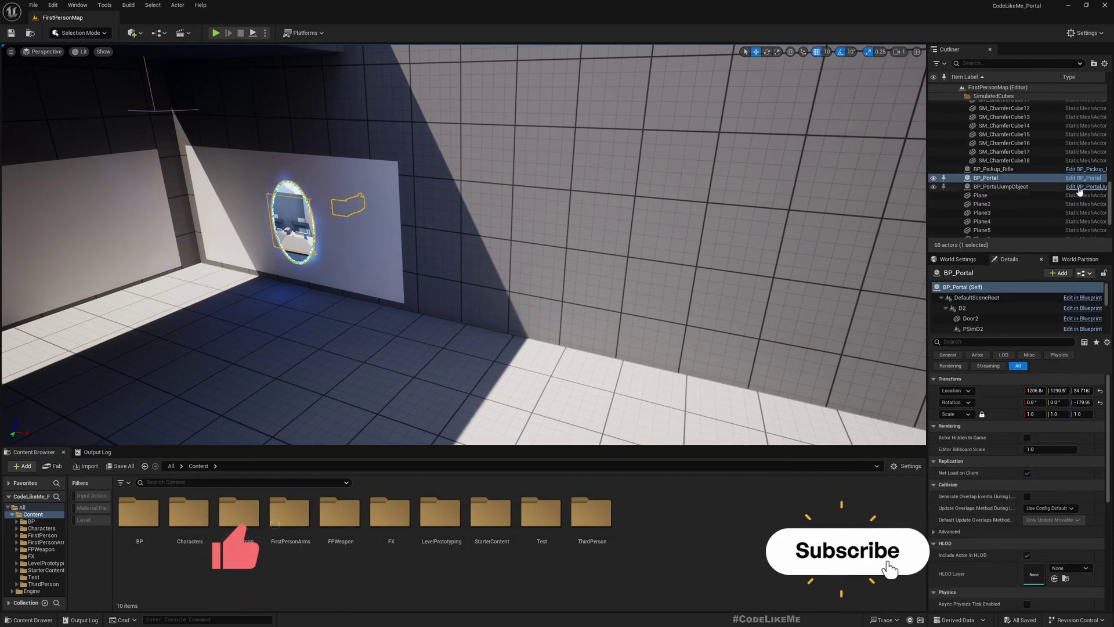
{"action": "key", "text": "ctrl+e"}
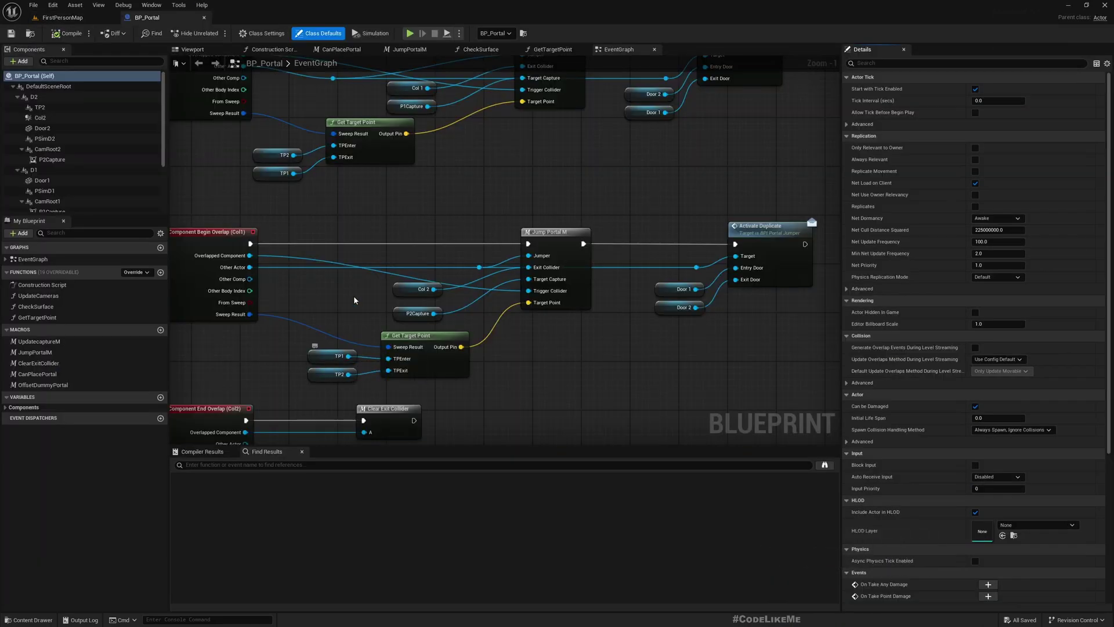
{"action": "scroll", "coordinate": [560, 145], "scroll_direction": "up", "scroll_amount": 3}
{"action": "scroll", "coordinate": [560, 144], "scroll_direction": "up", "scroll_amount": 2}
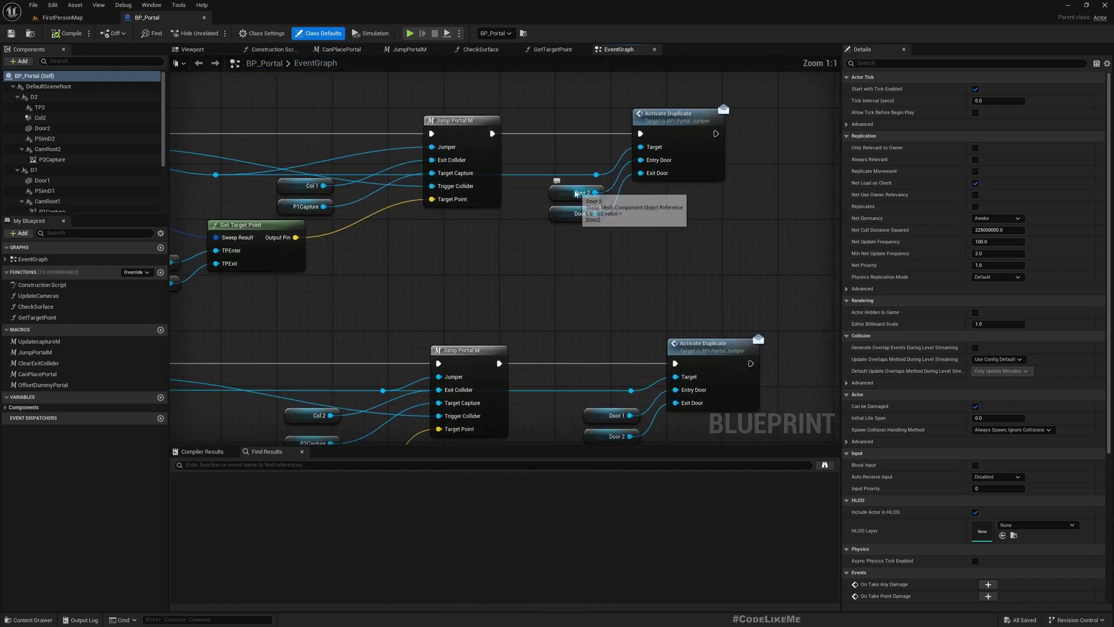
Check BP_Portal's Door 2 getter and Viewport, then fly the FirstPersonMap view to the portal wall
{"action": "left_click", "coordinate": [576, 192]}
{"action": "left_click", "coordinate": [192, 50]}
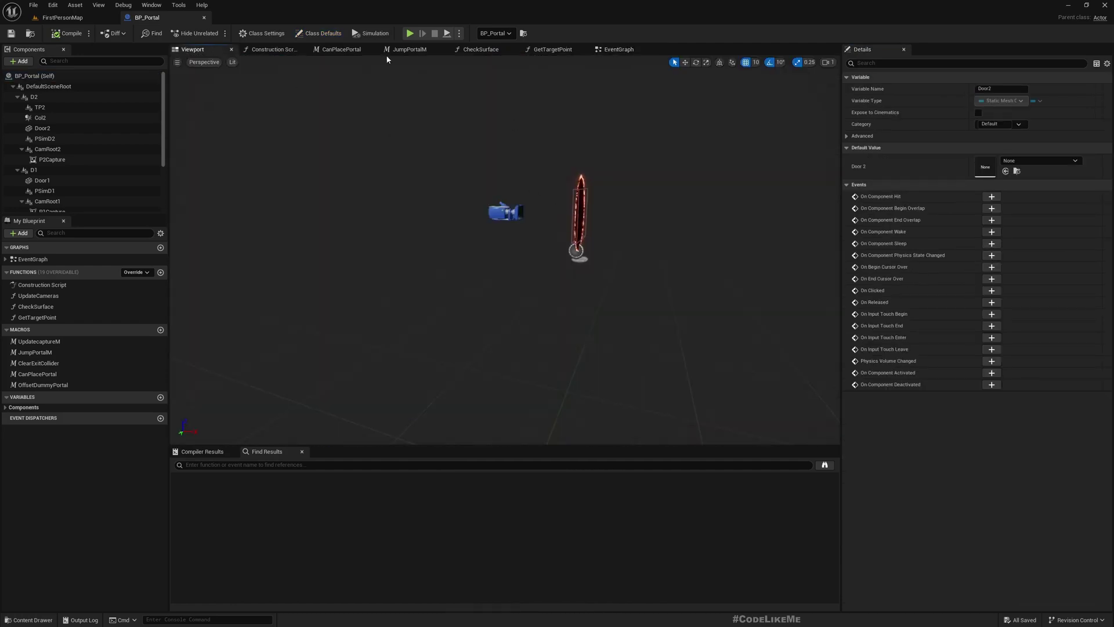
{"action": "left_click", "coordinate": [616, 50]}
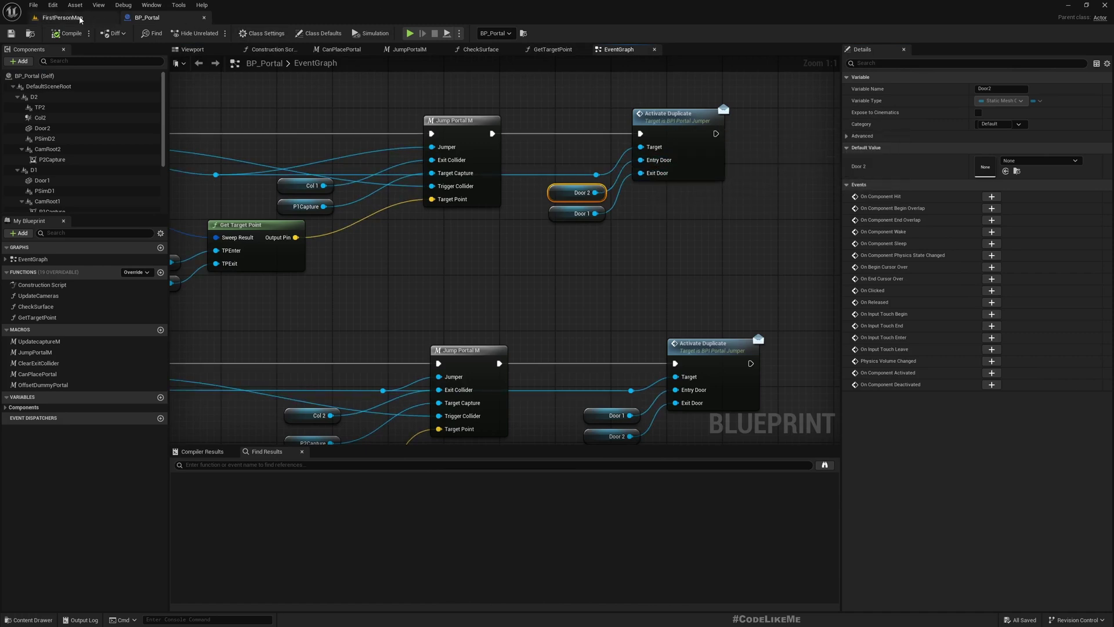
{"action": "left_click", "coordinate": [61, 17]}
{"action": "right_click_drag", "start_coordinate": [348, 218], "coordinate": [501, 187]}
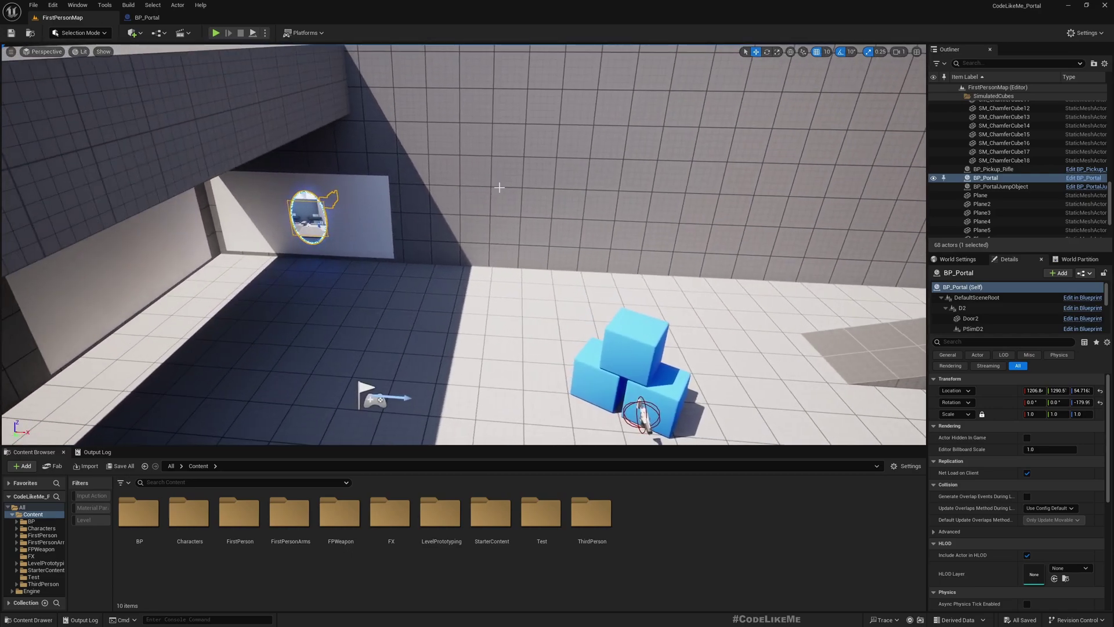
{"action": "right_click_drag", "start_coordinate": [315, 116], "coordinate": [174, 73]}
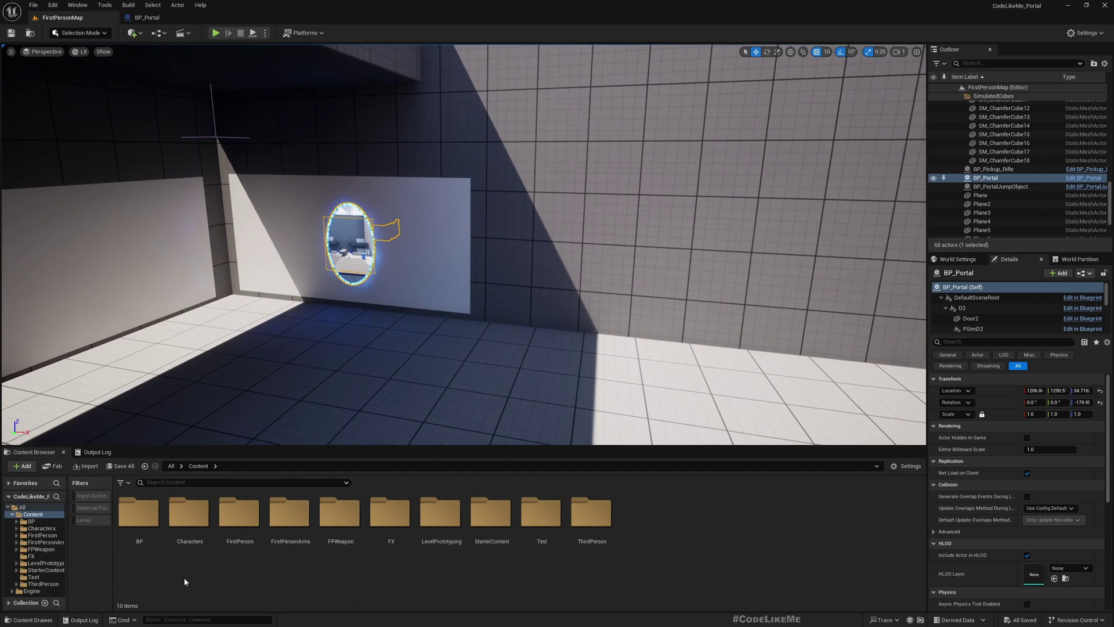
Open BP_PortalJumpObject from the BP > Portal content folder
{"action": "left_click", "coordinate": [32, 521]}
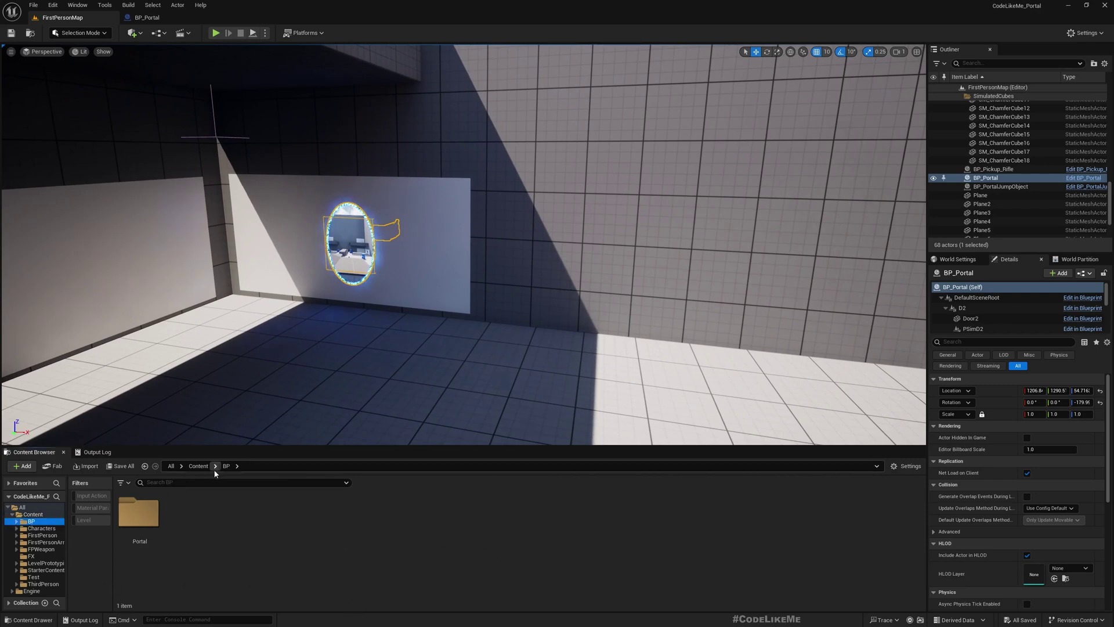
{"action": "left_click", "coordinate": [139, 518]}
{"action": "double_click", "coordinate": [145, 516]}
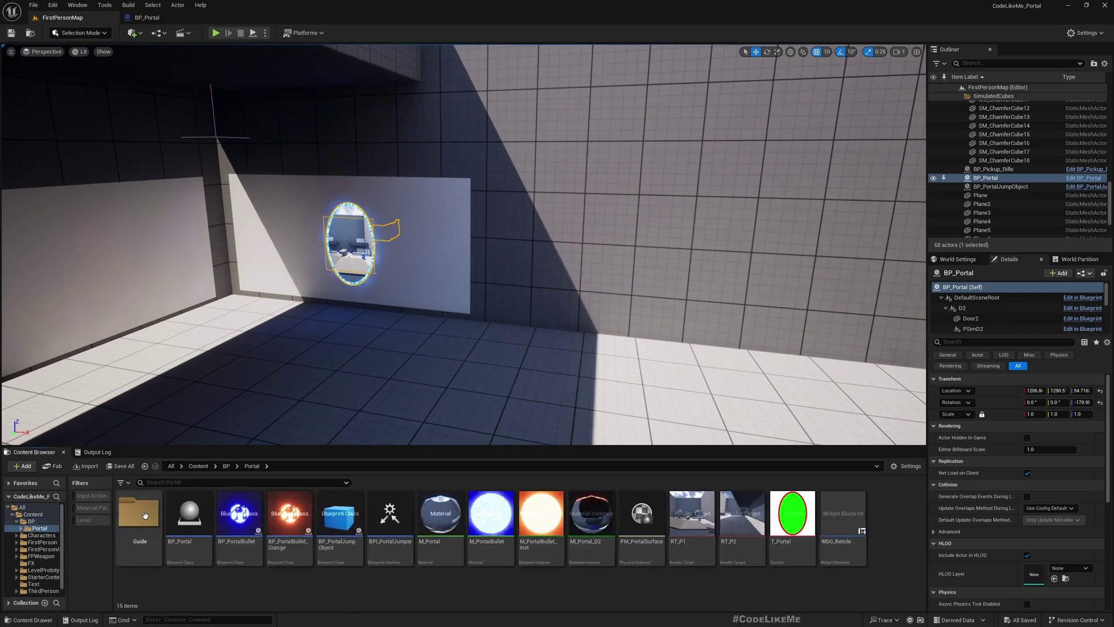
{"action": "left_click", "coordinate": [337, 516]}
{"action": "double_click", "coordinate": [327, 519]}
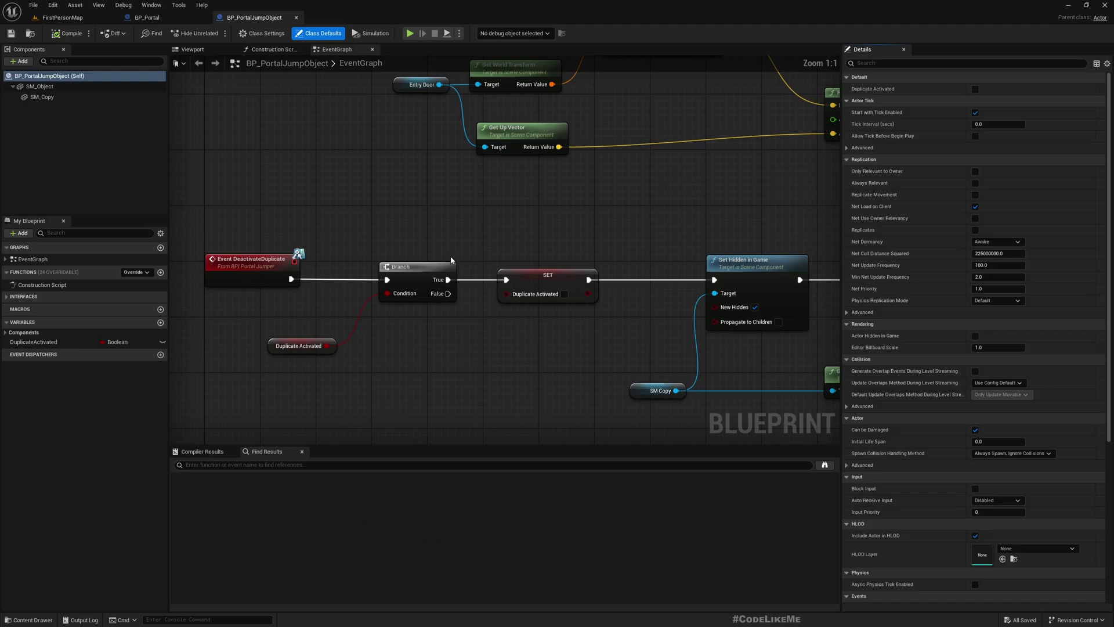
{"action": "scroll", "coordinate": [446, 264], "scroll_direction": "down", "scroll_amount": 2}
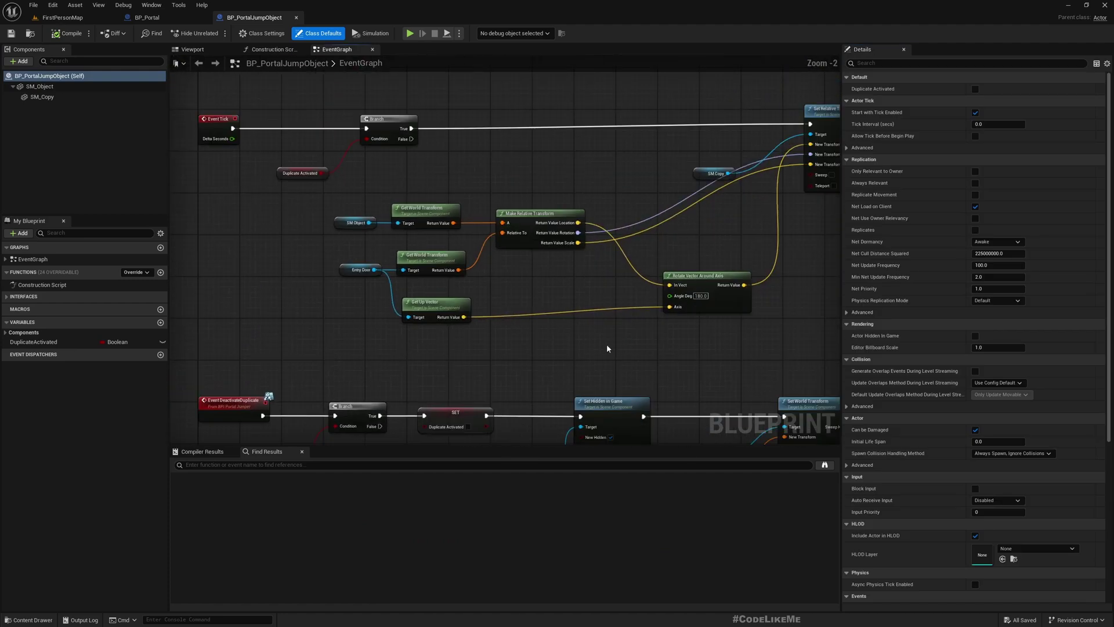
Pan BP_PortalJumpObject's graph to inspect the Entry Door getter, rotation and tick nodes
{"action": "mouse_move", "coordinate": [607, 343]}
{"action": "right_mouse_down"}
{"action": "mouse_move", "coordinate": [366, 292]}
{"action": "mouse_move", "coordinate": [357, 272]}
{"action": "right_mouse_up"}
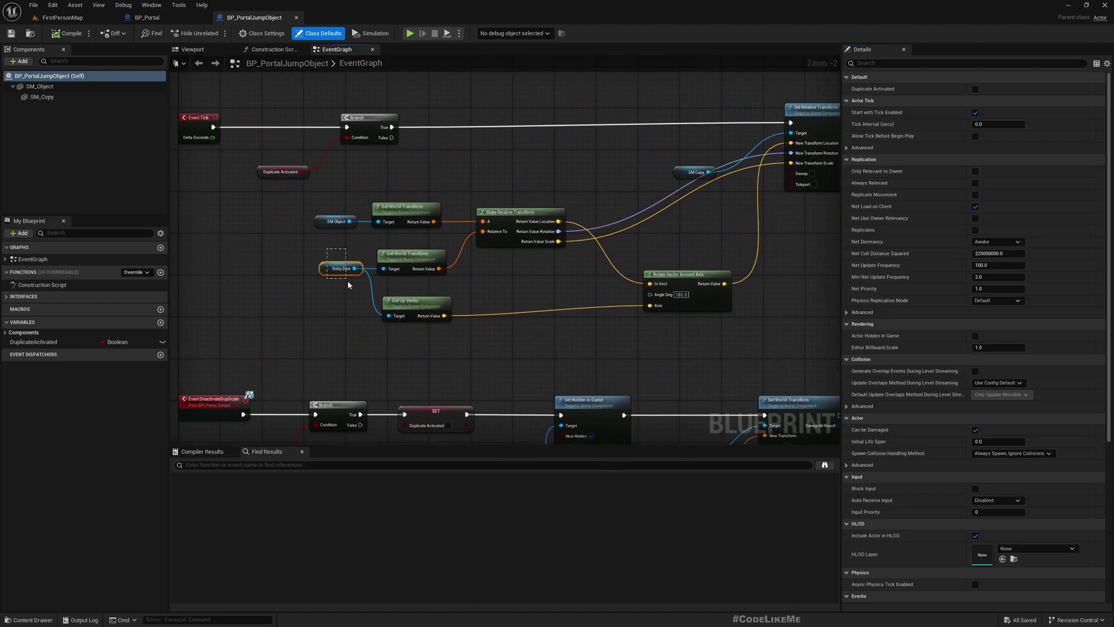
{"action": "left_click", "coordinate": [340, 268]}
{"action": "scroll", "coordinate": [392, 279], "scroll_direction": "up", "scroll_amount": 2}
{"action": "right_click_drag", "start_coordinate": [452, 287], "coordinate": [490, 325]}
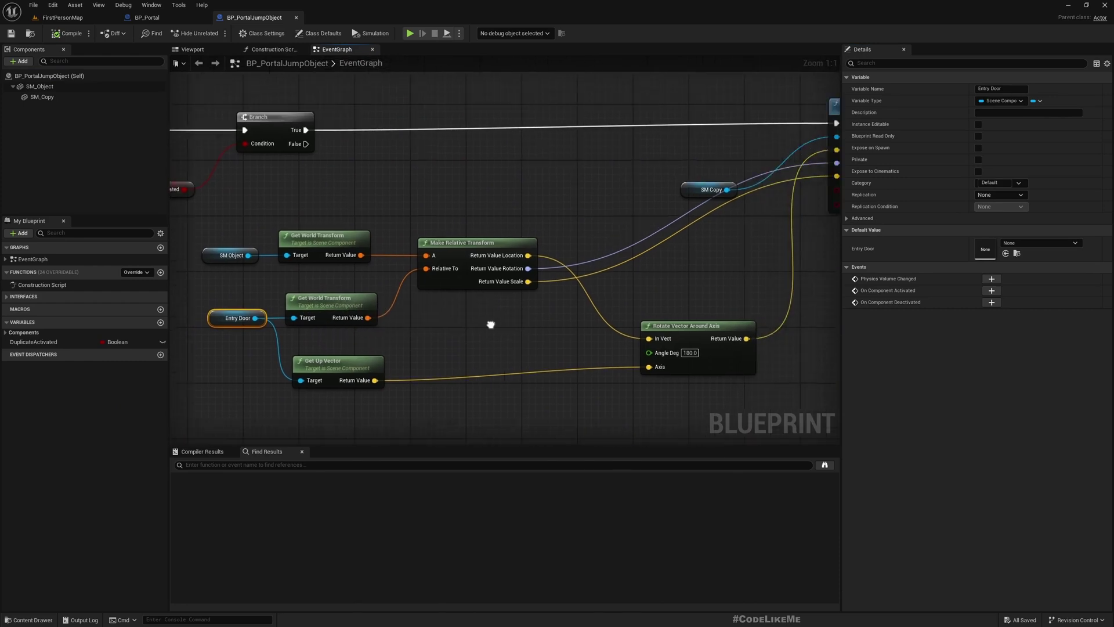
{"action": "scroll", "coordinate": [490, 325], "scroll_direction": "down", "scroll_amount": 3}
{"action": "right_click_drag", "start_coordinate": [453, 279], "coordinate": [485, 279]}
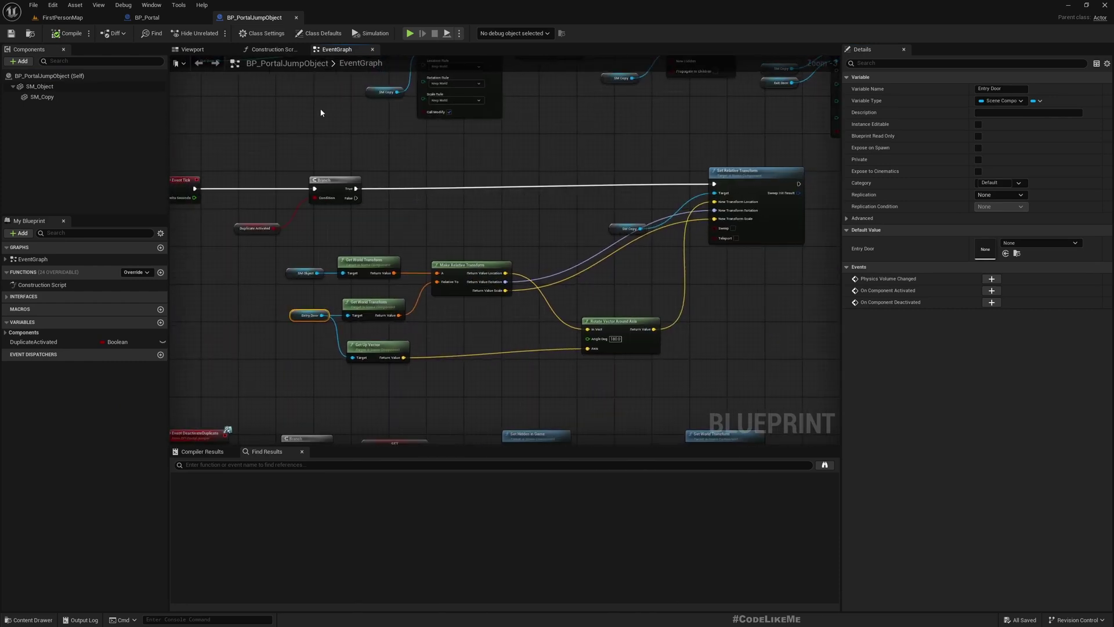
Compare both blueprints' tabs and end on BP_Portal's Viewport preview
{"action": "left_click", "coordinate": [148, 18]}
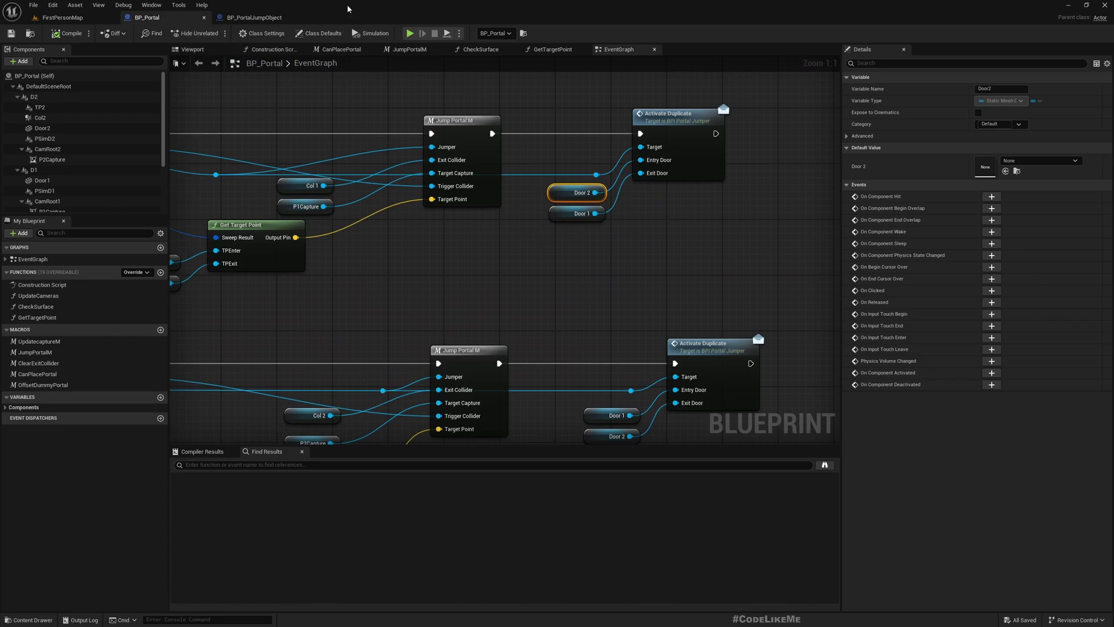
{"action": "left_click", "coordinate": [253, 18]}
{"action": "left_click", "coordinate": [192, 50]}
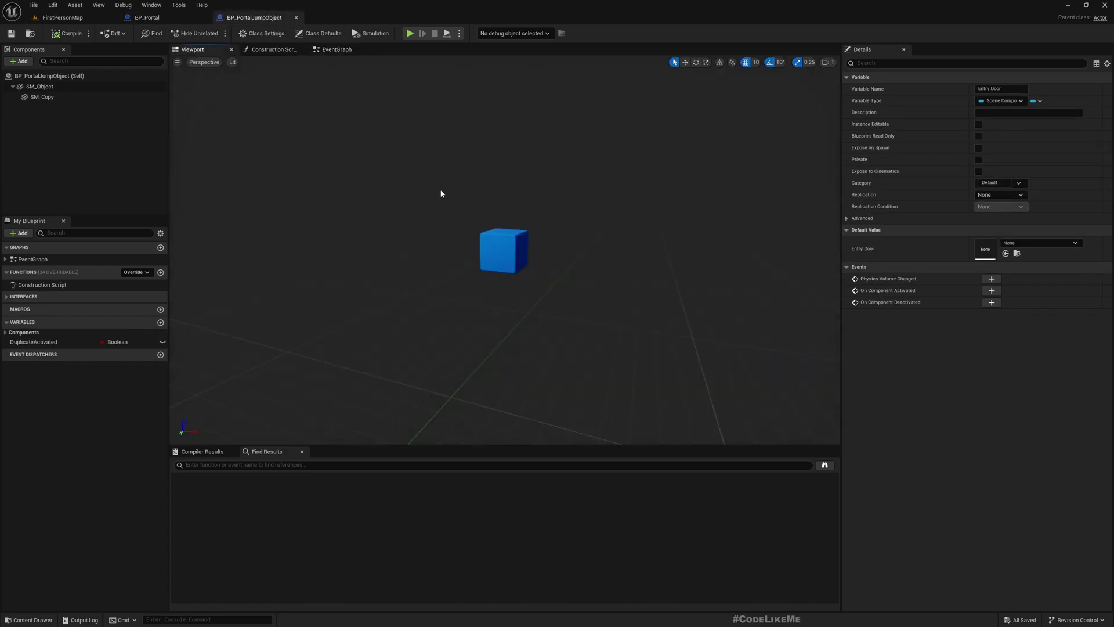
{"action": "left_click", "coordinate": [148, 18]}
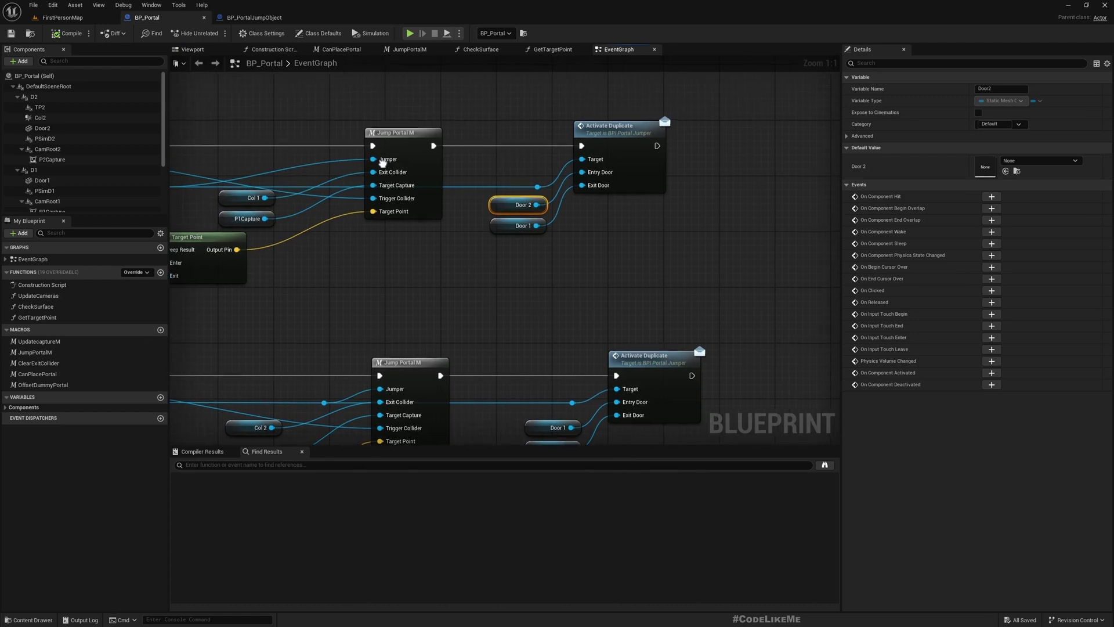
{"action": "left_click", "coordinate": [192, 49]}
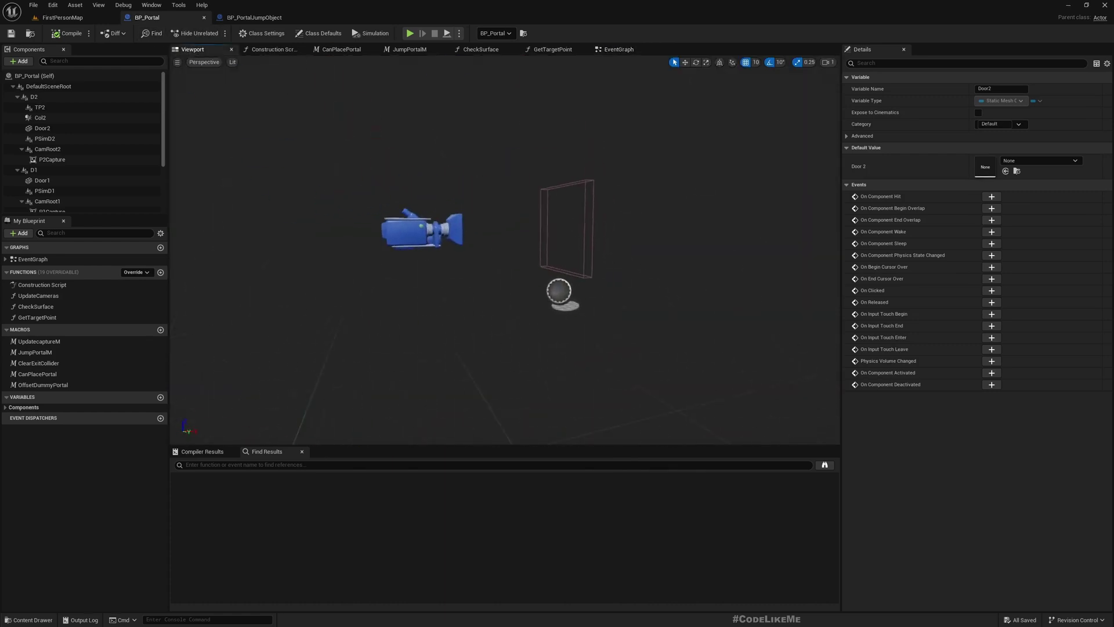
Orbit BP_Portal's preview, selecting the Door1 and Door2 meshes, then the D2 and D1 components
{"action": "right_click_drag", "start_coordinate": [435, 244], "coordinate": [305, 261]}
{"action": "left_click", "coordinate": [264, 253]}
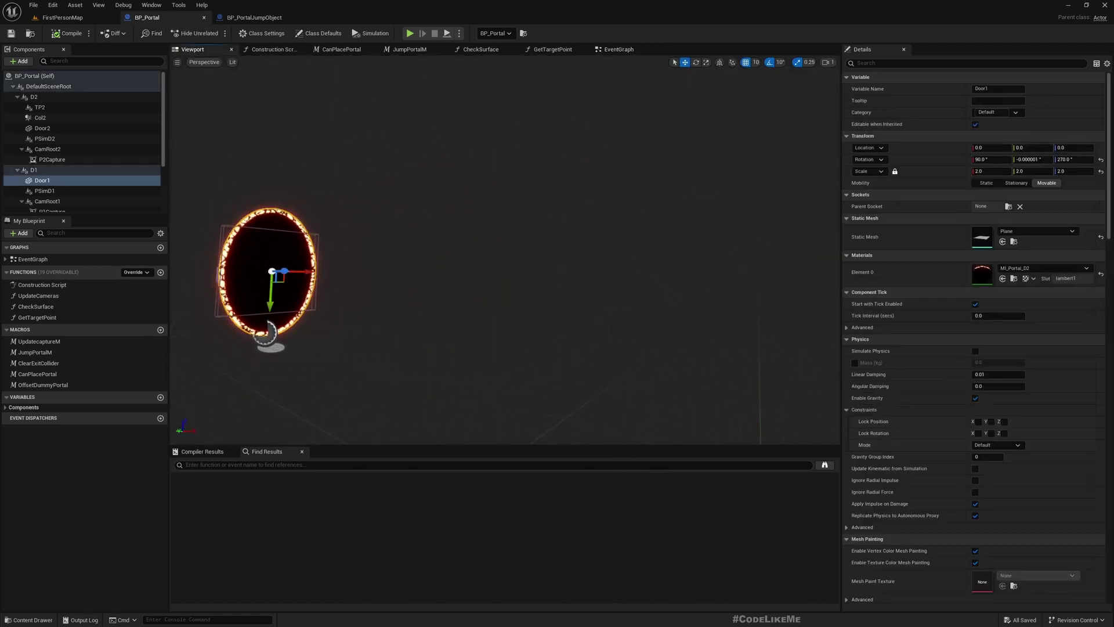
{"action": "right_click_drag", "start_coordinate": [435, 261], "coordinate": [349, 262]}
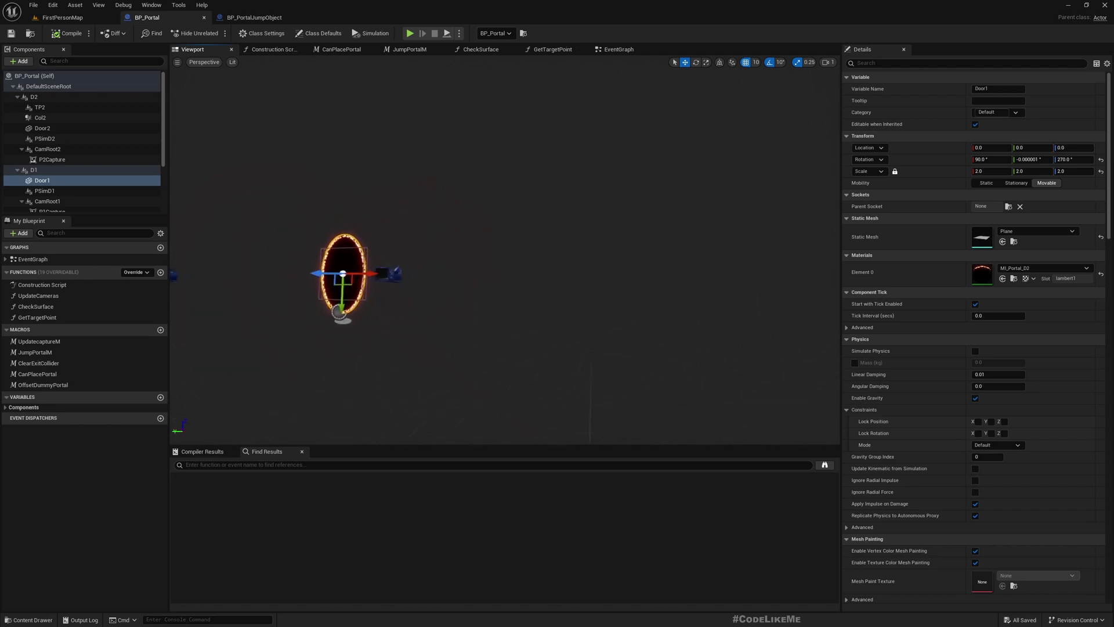
{"action": "right_click_drag", "start_coordinate": [261, 262], "coordinate": [392, 252]}
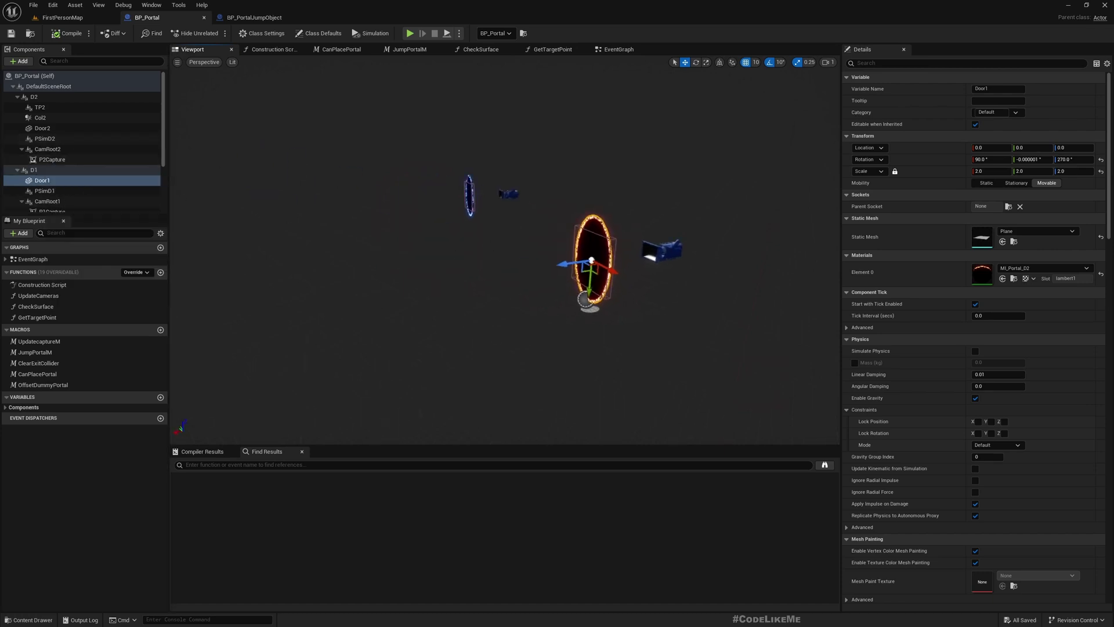
{"action": "right_click_drag", "start_coordinate": [557, 261], "coordinate": [537, 290]}
{"action": "left_click", "coordinate": [471, 252]}
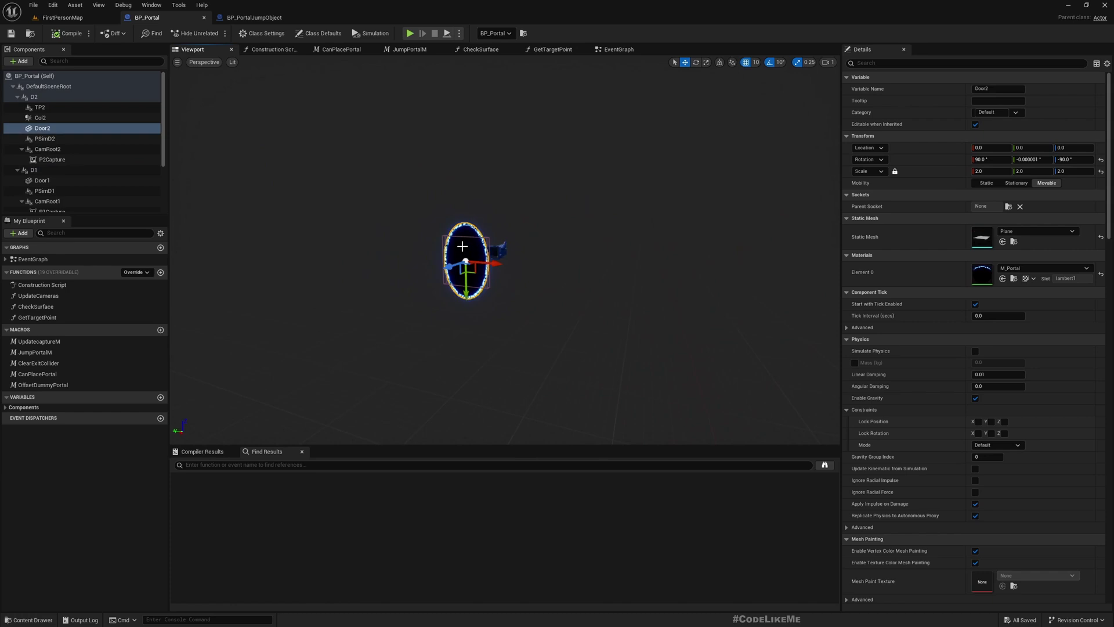
{"action": "left_click", "coordinate": [35, 97]}
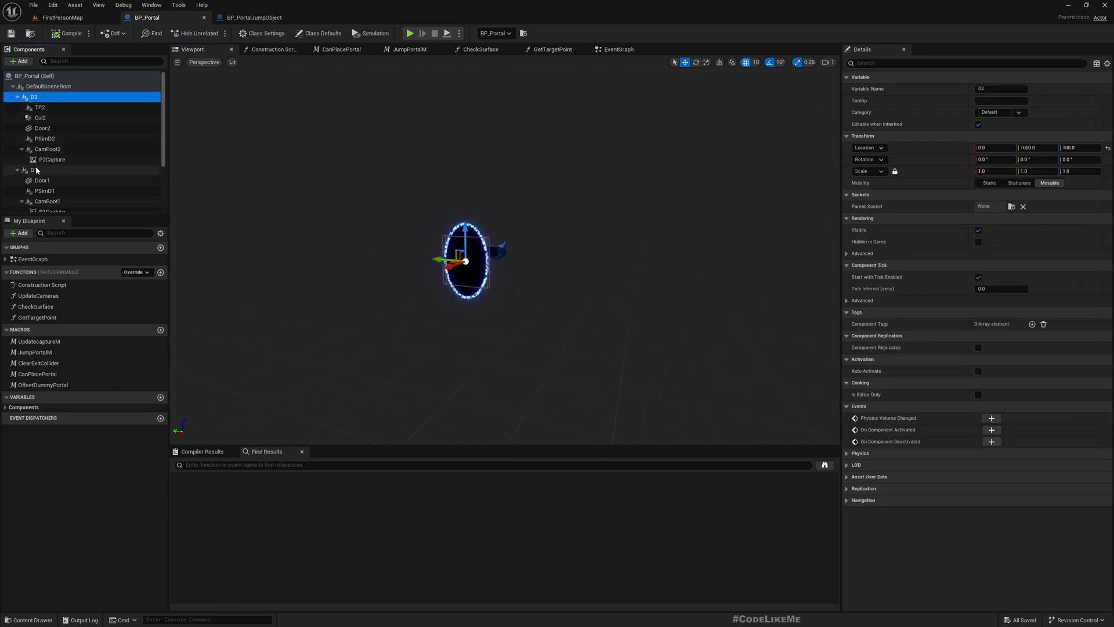
{"action": "left_click", "coordinate": [34, 170]}
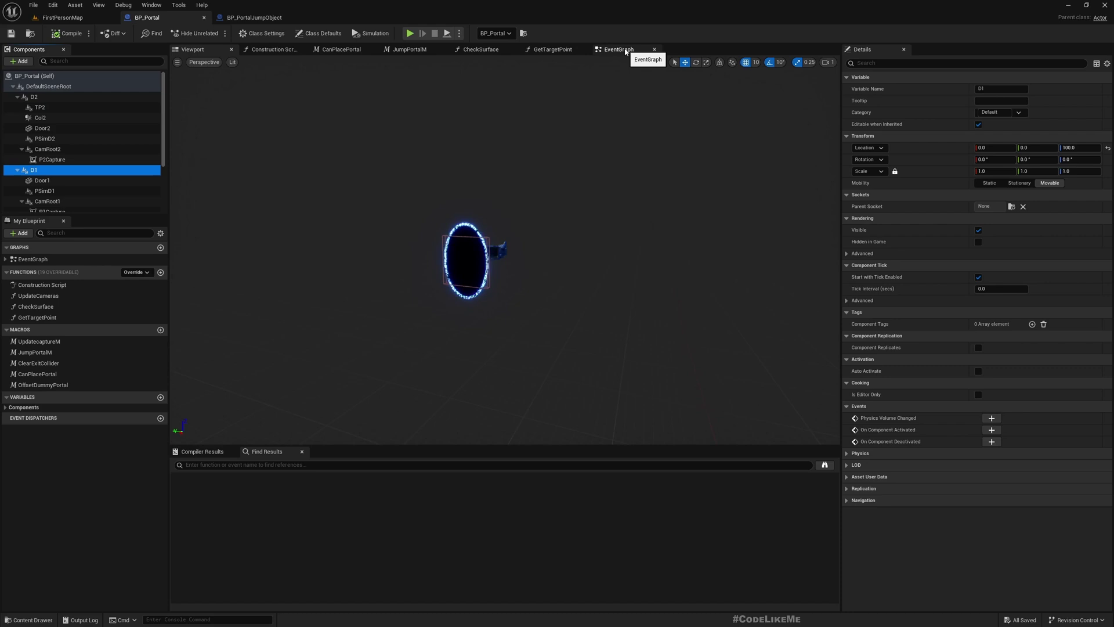
Add D2 and D1 getters by the first Activate Duplicate and delete the Door 2/Door 1 getters
{"action": "left_click", "coordinate": [611, 50]}
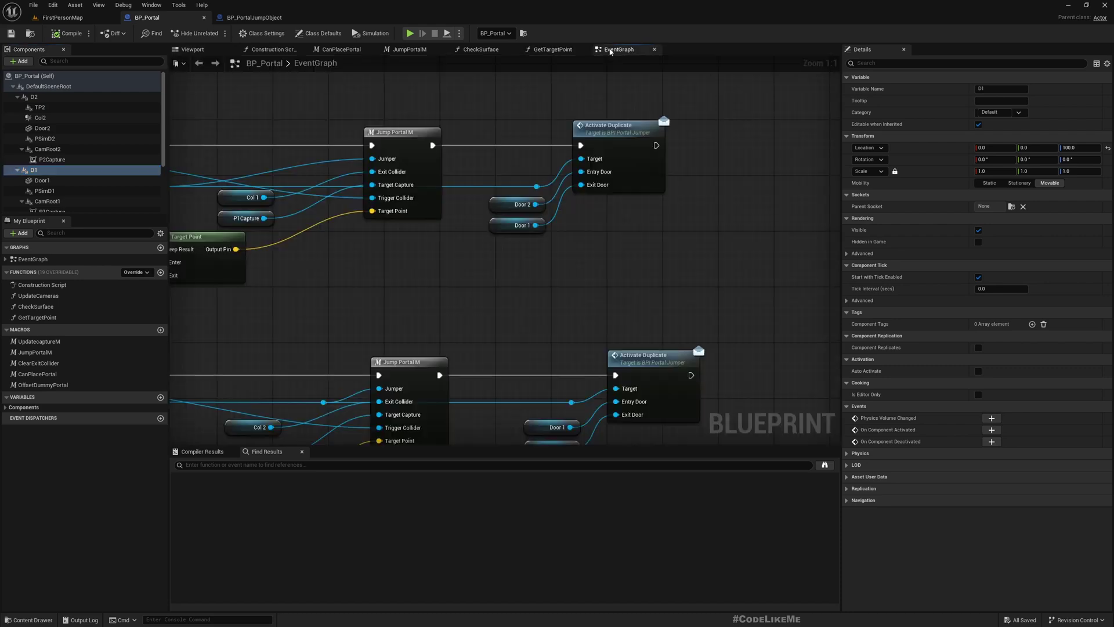
{"action": "right_click_drag", "start_coordinate": [629, 227], "coordinate": [540, 261]}
{"action": "left_click", "coordinate": [451, 257]}
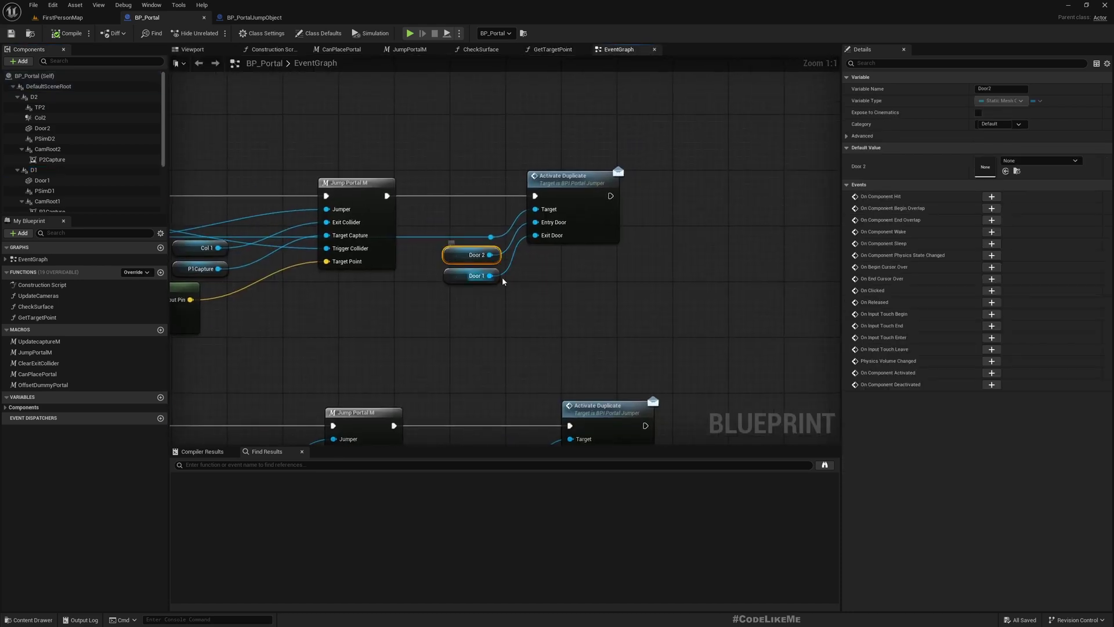
{"action": "mouse_move", "coordinate": [31, 98]}
{"action": "left_mouse_down"}
{"action": "mouse_move", "coordinate": [511, 250]}
{"action": "mouse_move", "coordinate": [535, 222]}
{"action": "left_mouse_up"}
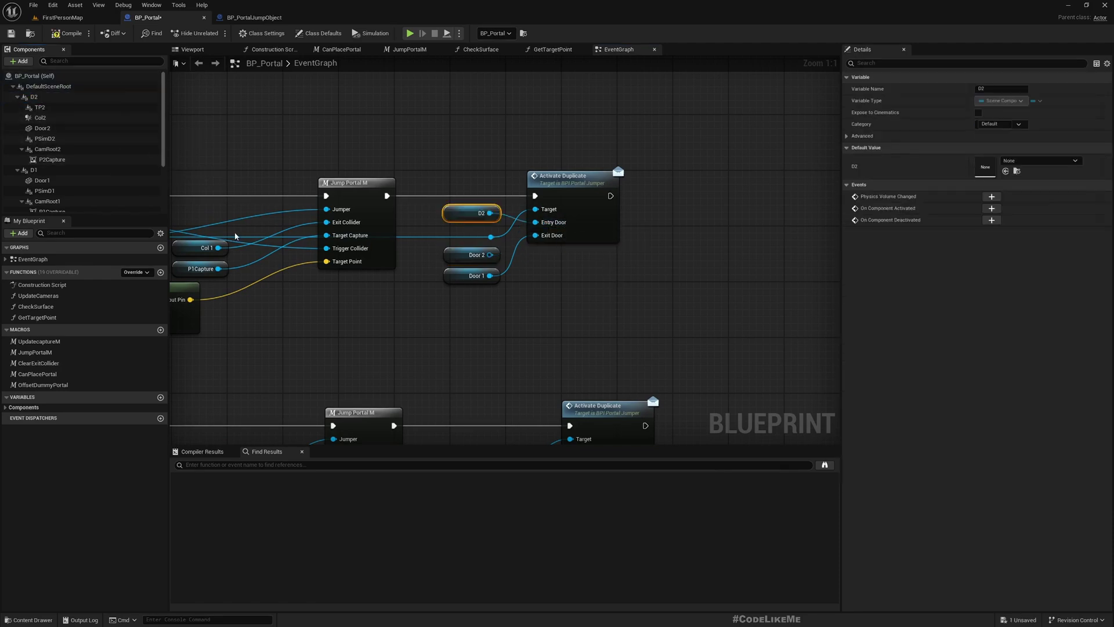
{"action": "mouse_move", "coordinate": [33, 170]}
{"action": "left_mouse_down"}
{"action": "mouse_move", "coordinate": [518, 248]}
{"action": "mouse_move", "coordinate": [537, 236]}
{"action": "left_mouse_up"}
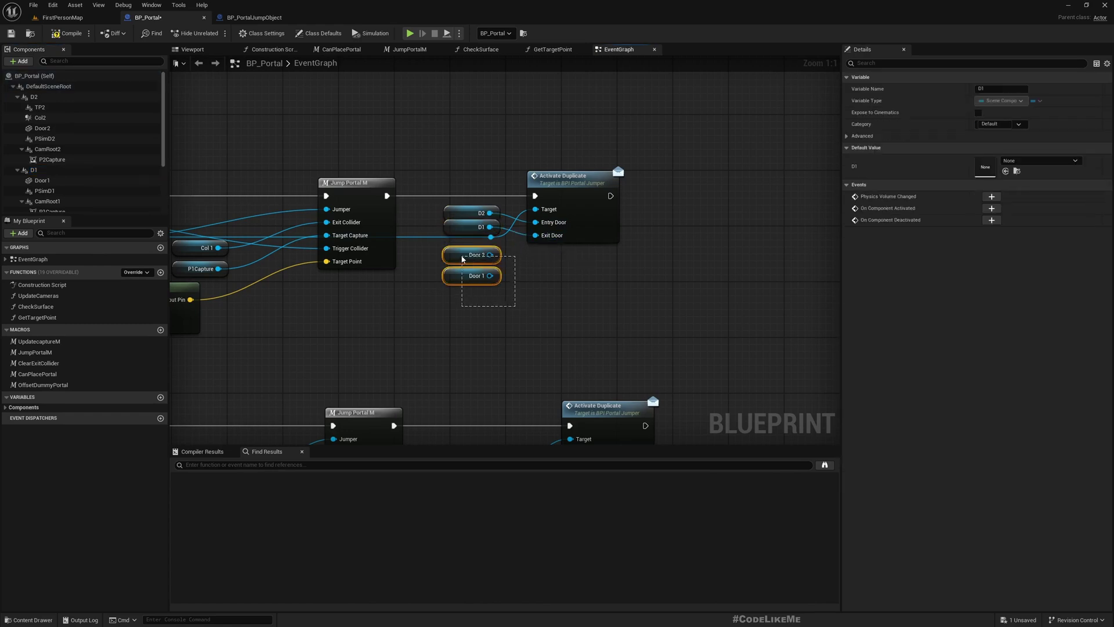
{"action": "key", "text": "Delete"}
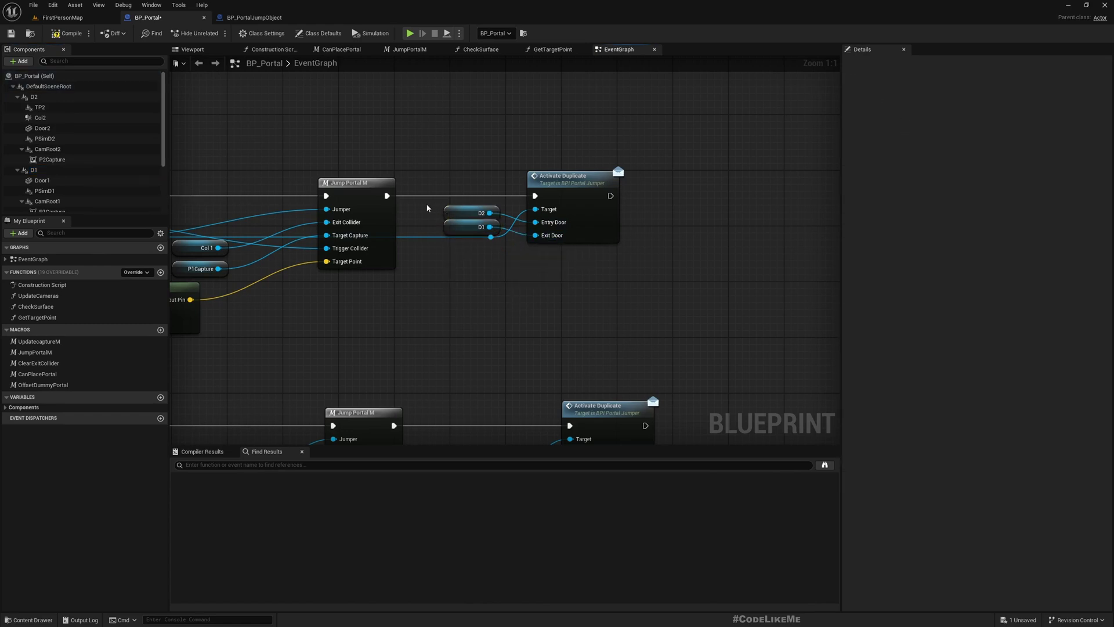
Reposition the D2 and D1 getters next to the first Activate Duplicate's inputs
{"action": "mouse_move", "coordinate": [428, 208]}
{"action": "left_mouse_down"}
{"action": "mouse_move", "coordinate": [500, 236]}
{"action": "mouse_move", "coordinate": [465, 261]}
{"action": "mouse_move", "coordinate": [467, 285]}
{"action": "mouse_move", "coordinate": [493, 237]}
{"action": "mouse_move", "coordinate": [465, 261]}
{"action": "left_mouse_up"}
{"action": "left_click", "coordinate": [481, 297]}
{"action": "left_click", "coordinate": [522, 297]}
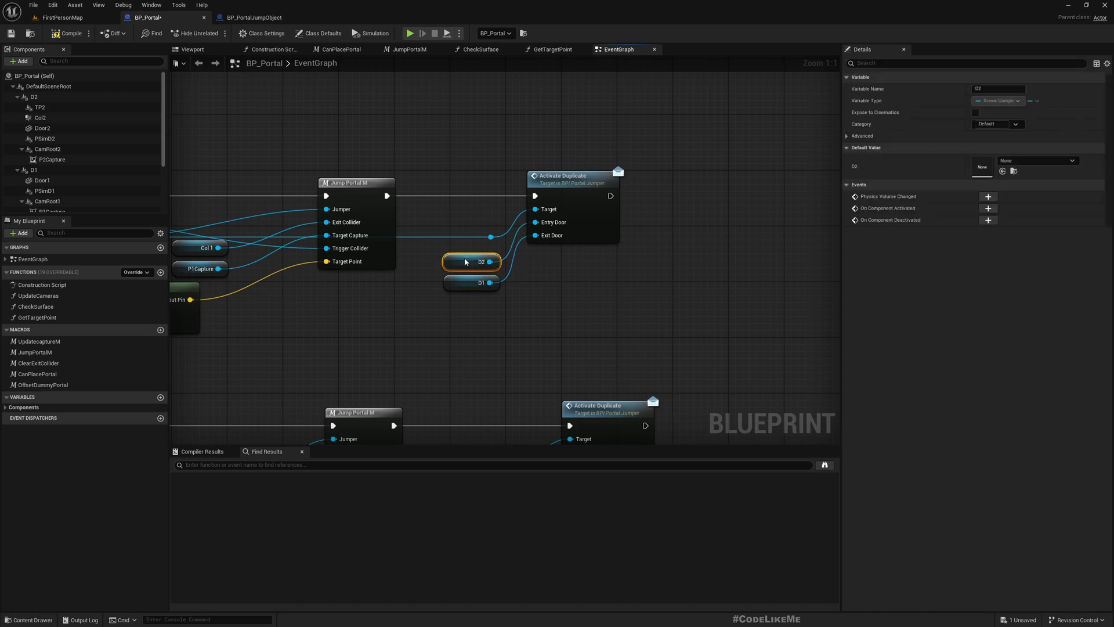
{"action": "left_click_drag", "start_coordinate": [529, 318], "coordinate": [458, 221]}
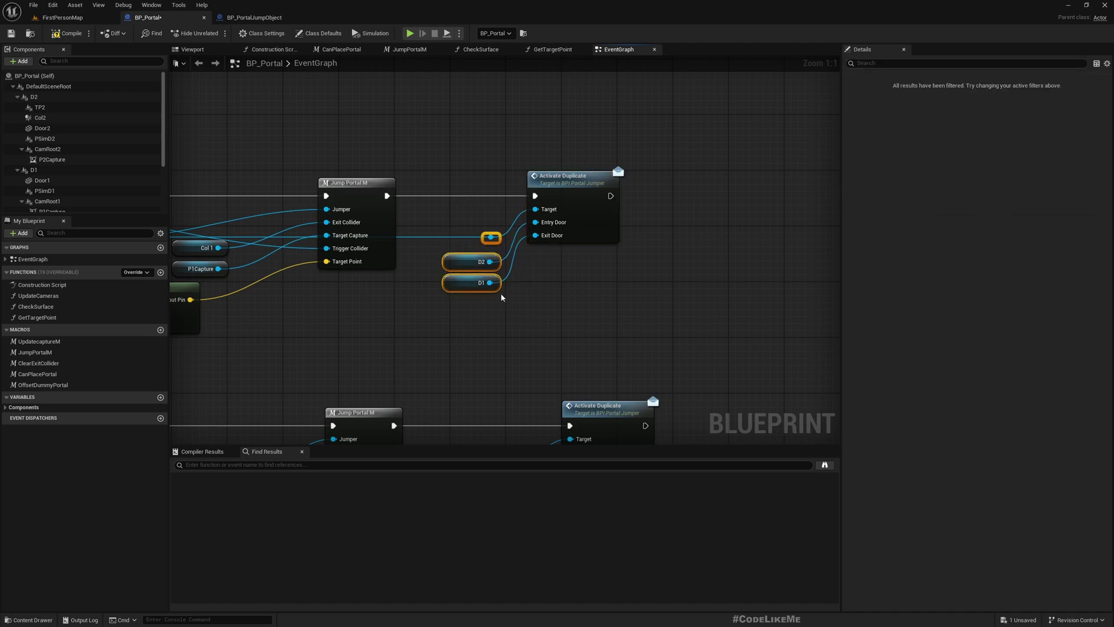
{"action": "left_click", "coordinate": [557, 314]}
{"action": "right_click_drag", "start_coordinate": [557, 331], "coordinate": [516, 209]}
Place D1 and D2 getters at the second Activate Duplicate, deleting its Door 1 and Door 2 nodes
{"action": "right_click_drag", "start_coordinate": [511, 420], "coordinate": [482, 322]}
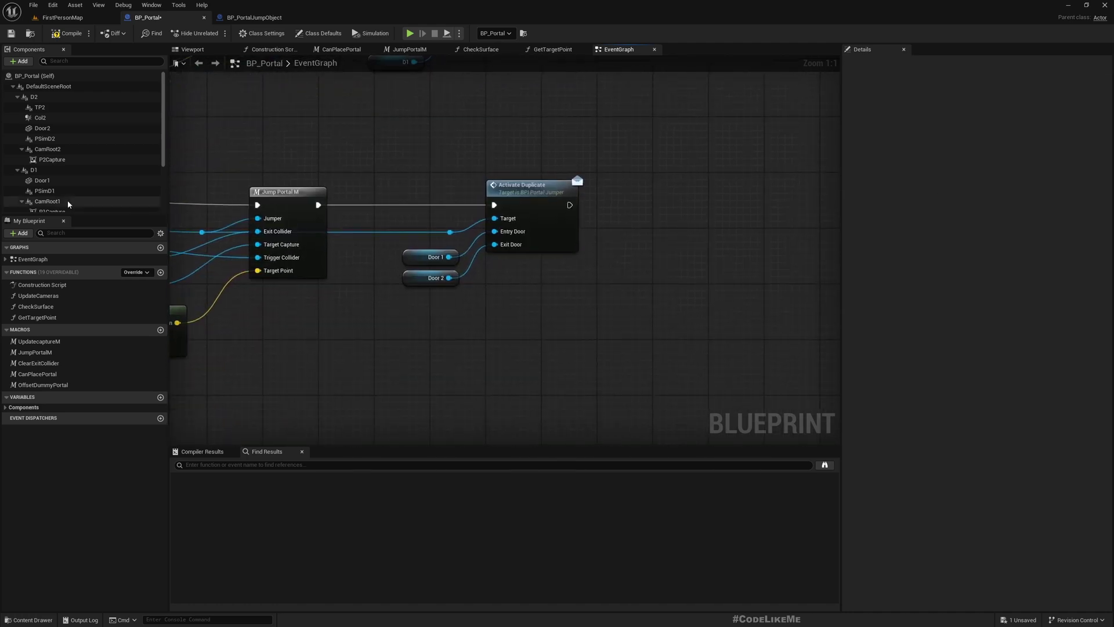
{"action": "mouse_move", "coordinate": [32, 170]}
{"action": "left_mouse_down"}
{"action": "mouse_move", "coordinate": [427, 255]}
{"action": "mouse_move", "coordinate": [431, 243]}
{"action": "mouse_move", "coordinate": [496, 244]}
{"action": "left_mouse_up"}
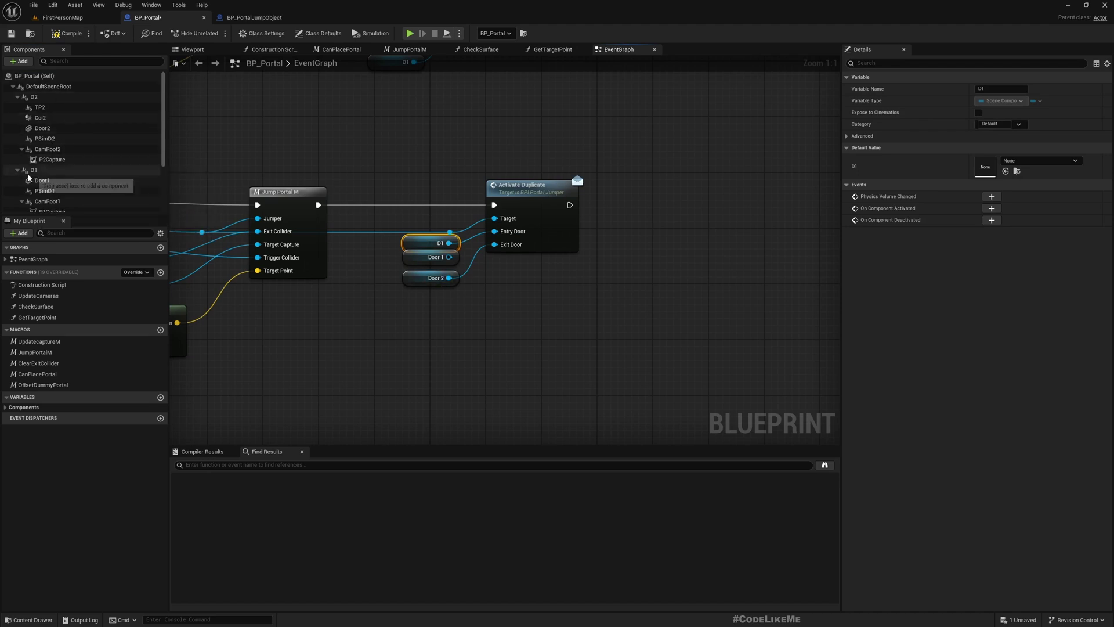
{"action": "left_click_drag", "start_coordinate": [33, 97], "coordinate": [458, 305]}
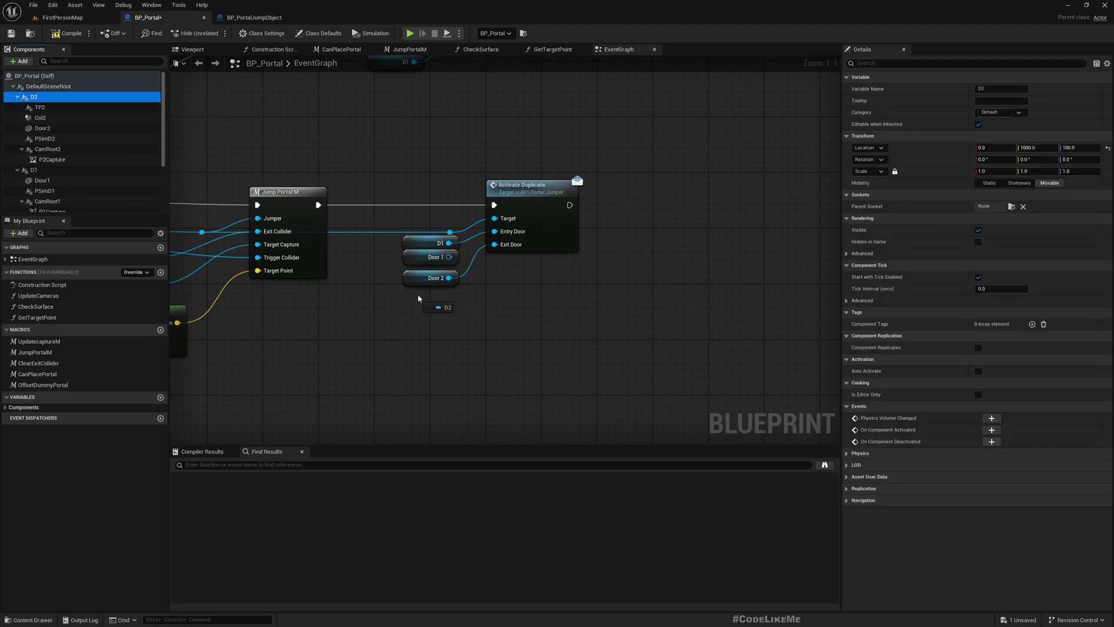
{"action": "left_click_drag", "start_coordinate": [529, 253], "coordinate": [439, 284]}
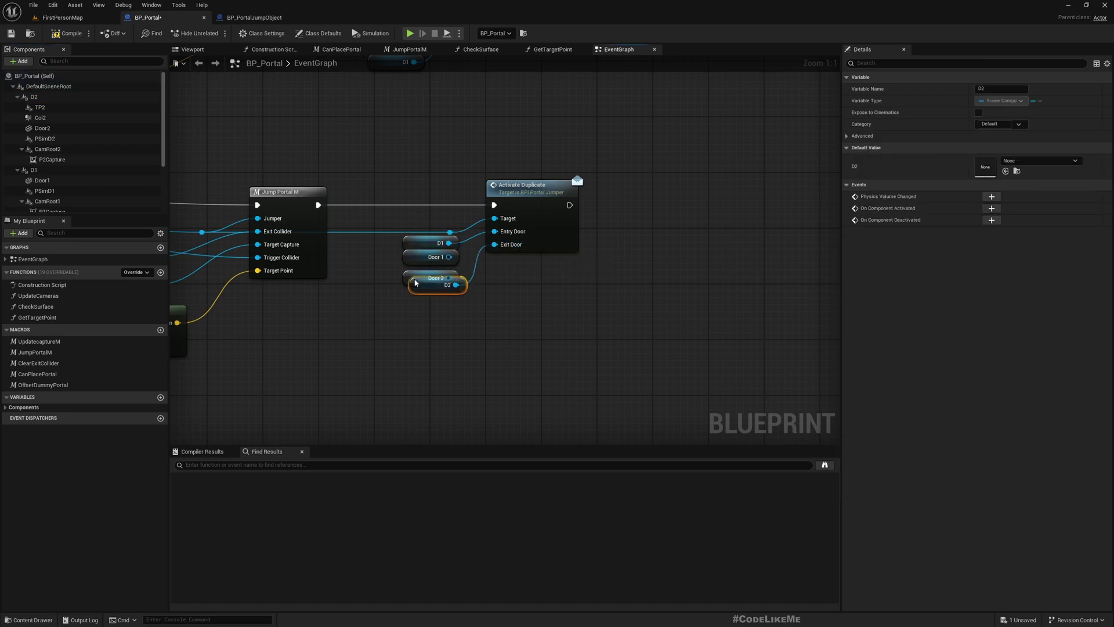
{"action": "mouse_move", "coordinate": [385, 255]}
{"action": "left_mouse_down"}
{"action": "mouse_move", "coordinate": [415, 285]}
{"action": "mouse_move", "coordinate": [400, 229]}
{"action": "left_mouse_up"}
{"action": "key", "text": "Delete"}
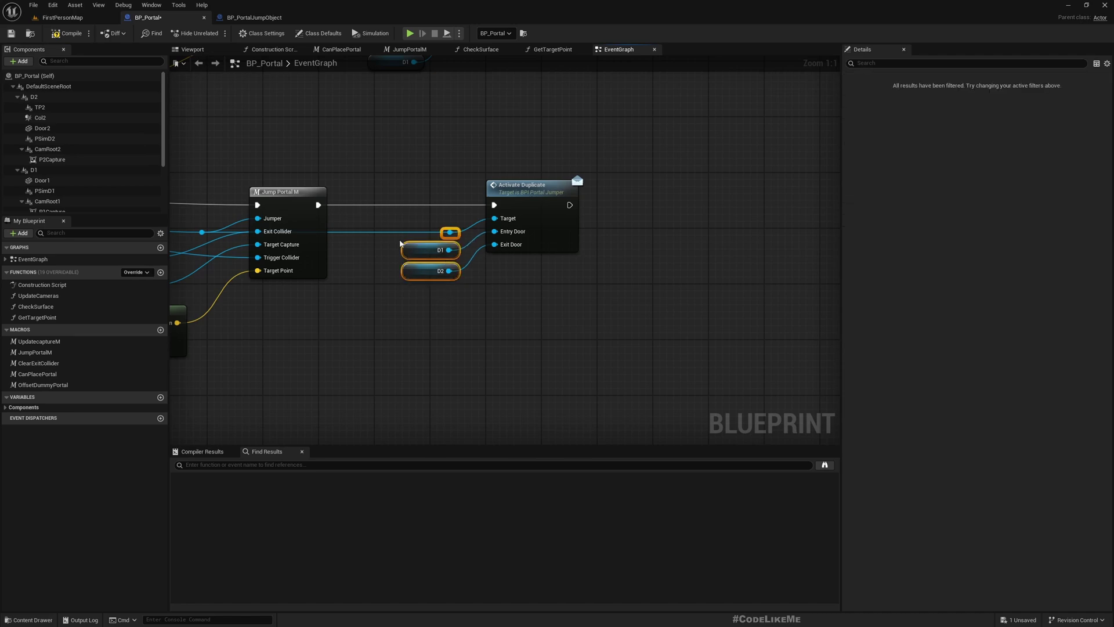
{"action": "left_click", "coordinate": [485, 303]}
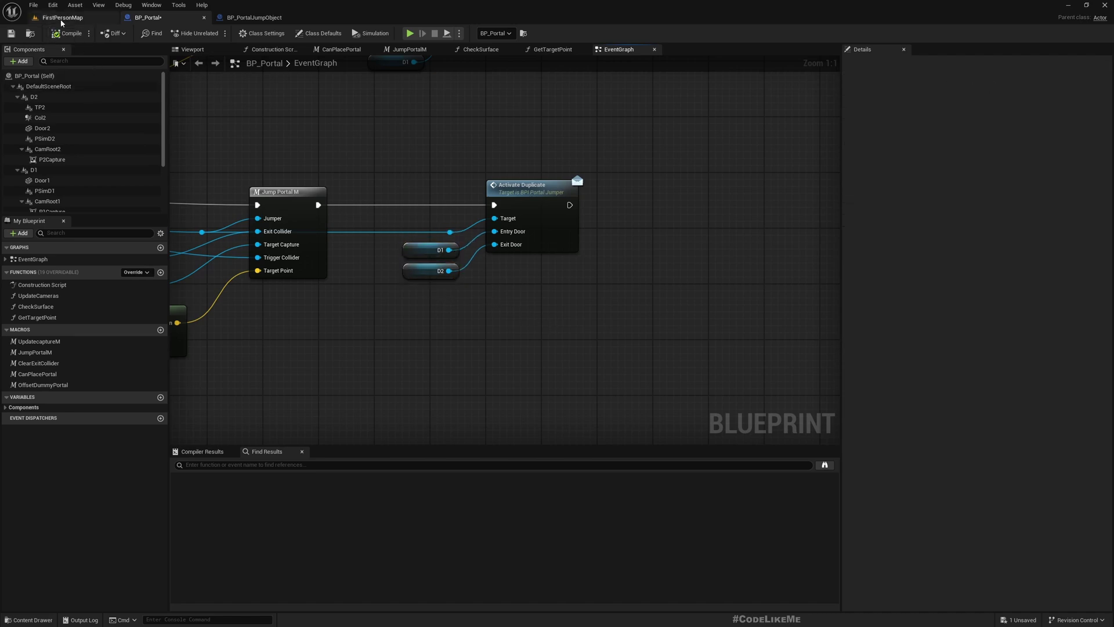
Start Play with Alt+P, shoot blue and orange portals on the white wall, and grab the cube
{"action": "key", "text": "alt+p"}
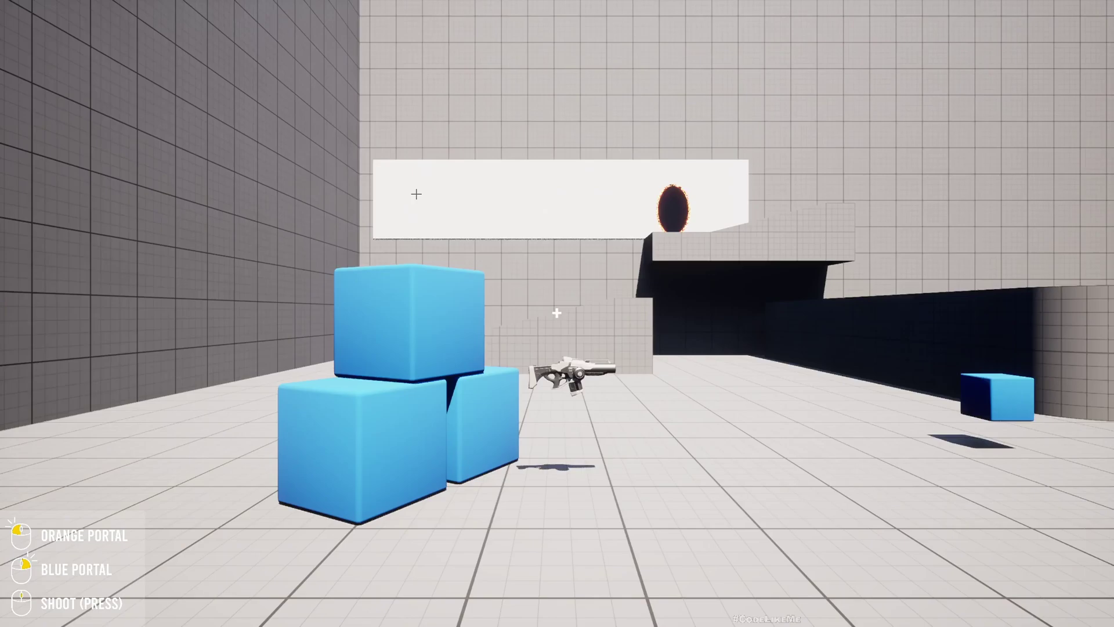
{"action": "left_click", "coordinate": [436, 199]}
{"action": "key", "text": "w"}
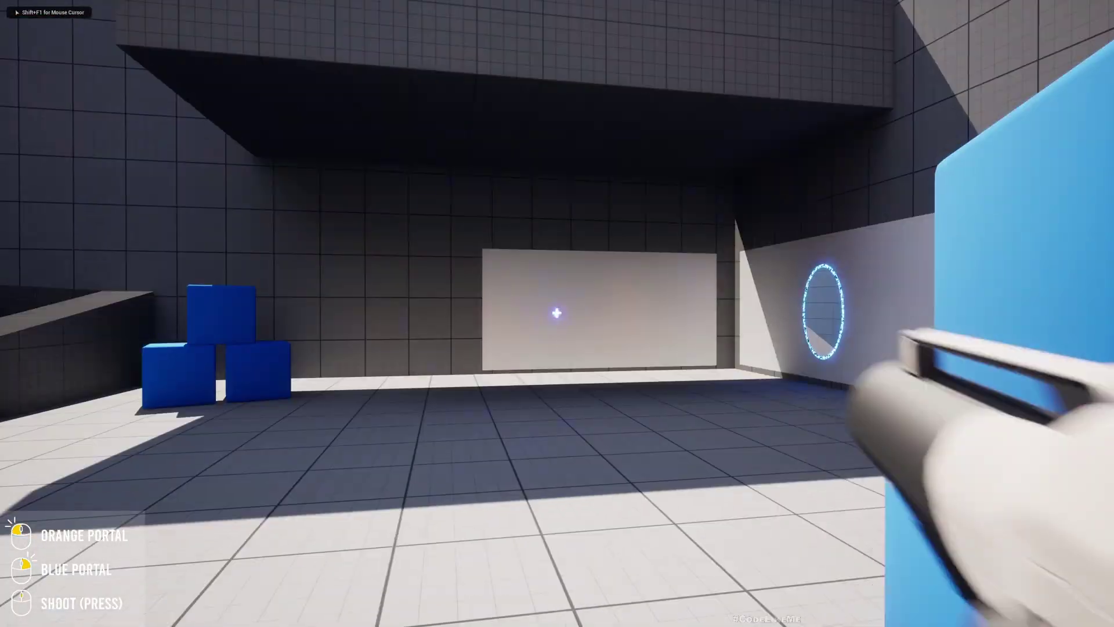
{"action": "right_click", "coordinate": [557, 313]}
{"action": "key", "text": "w"}
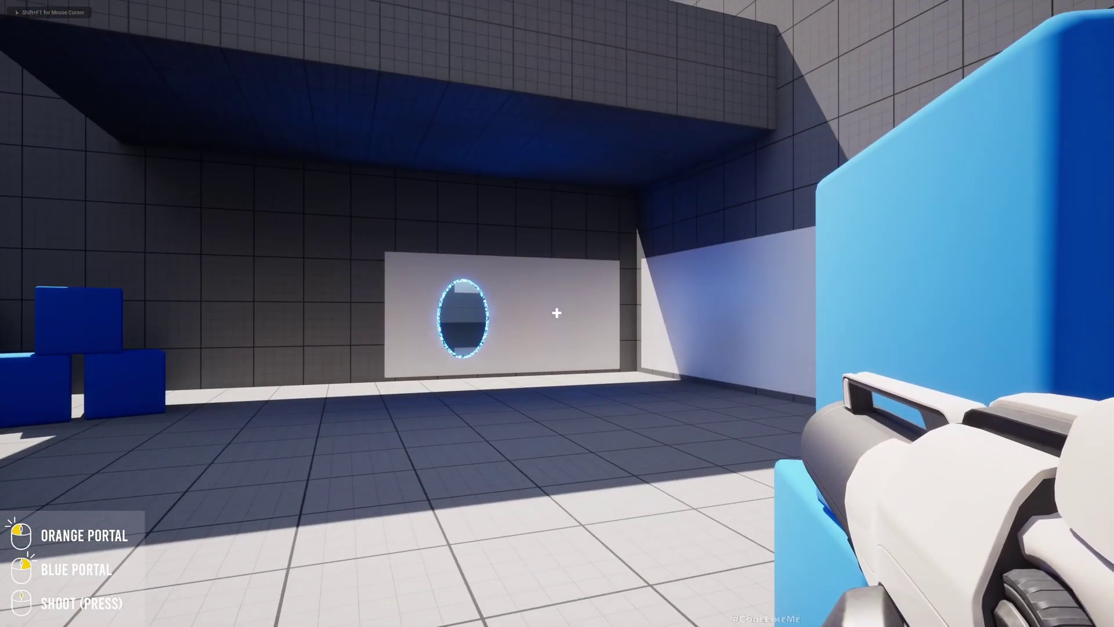
{"action": "left_click", "coordinate": [557, 312]}
{"action": "key", "text": "w"}
{"action": "left_click", "coordinate": [557, 312]}
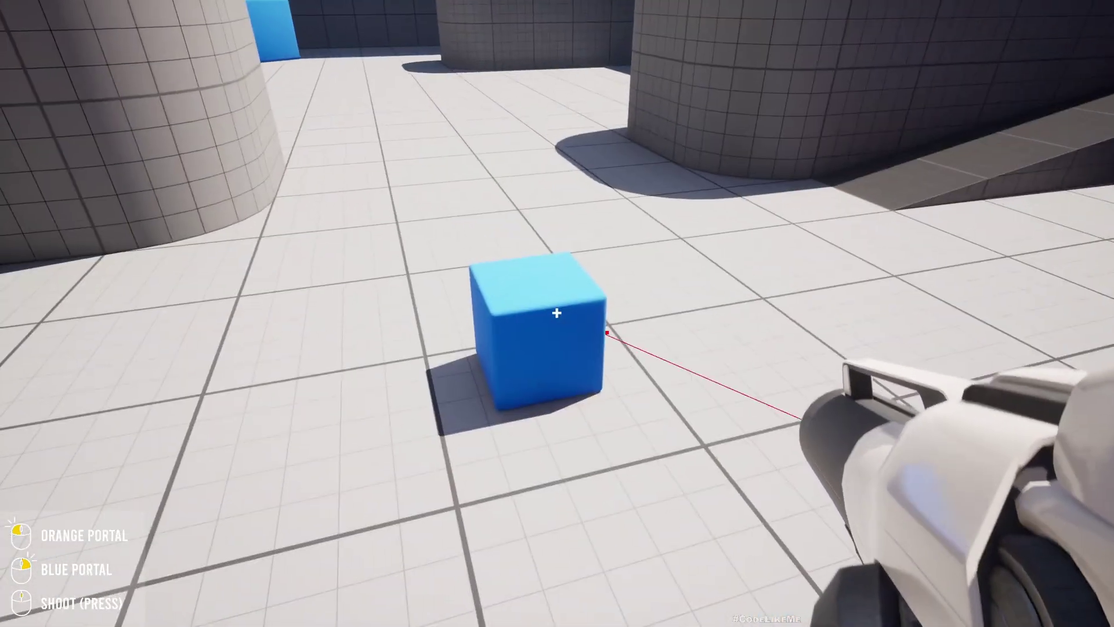
Carry the blue cube into and through the blue portal
{"action": "key", "text": "e"}
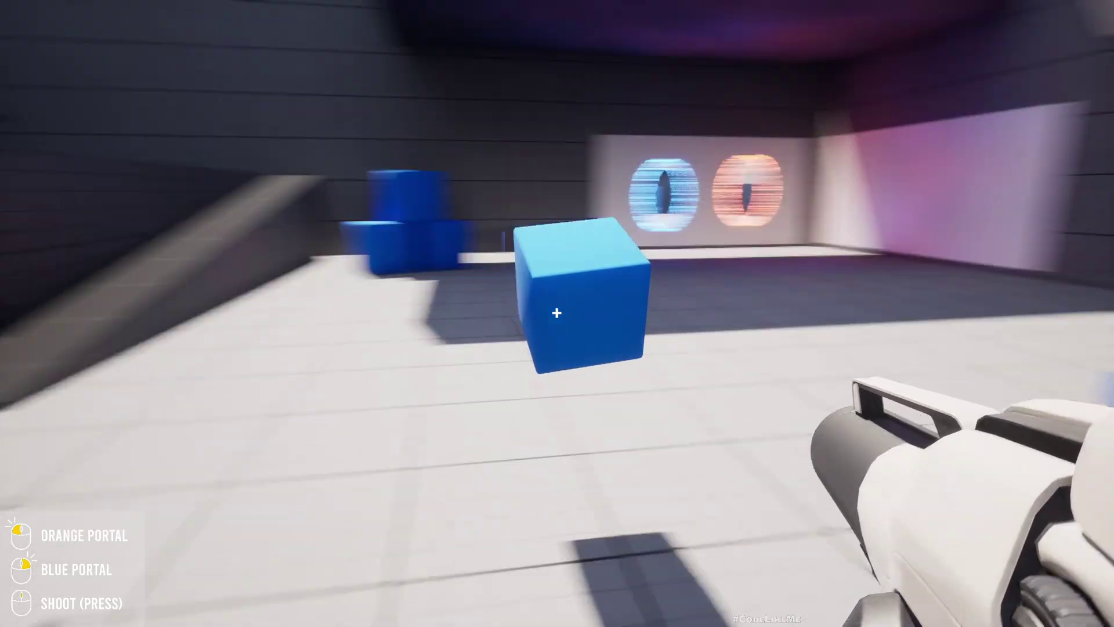
{"action": "key", "text": "w"}
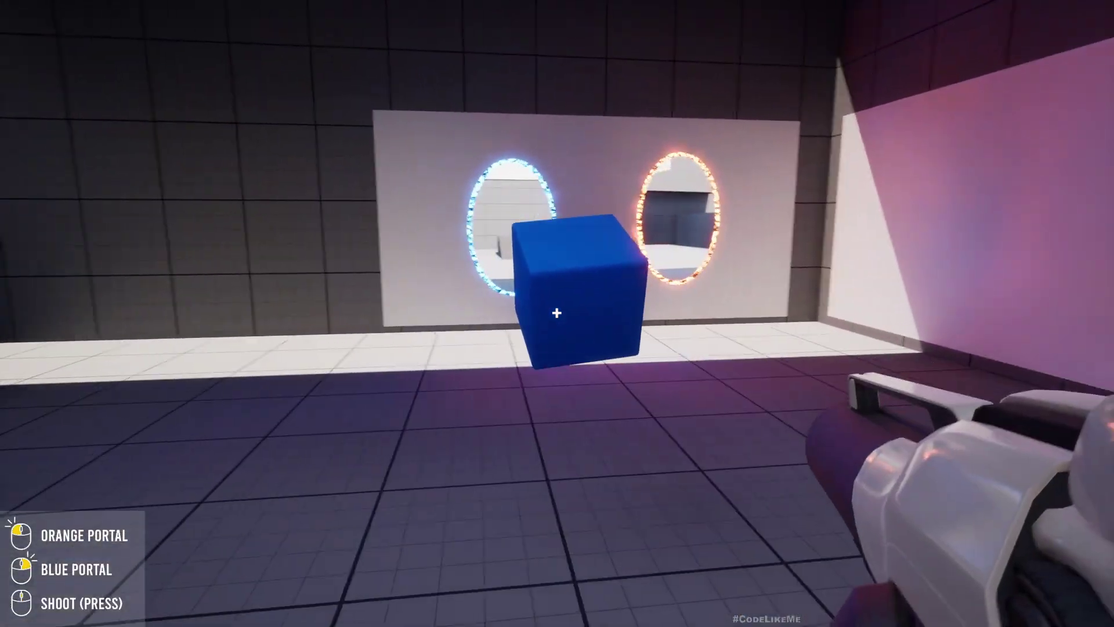
{"action": "key", "text": "w"}
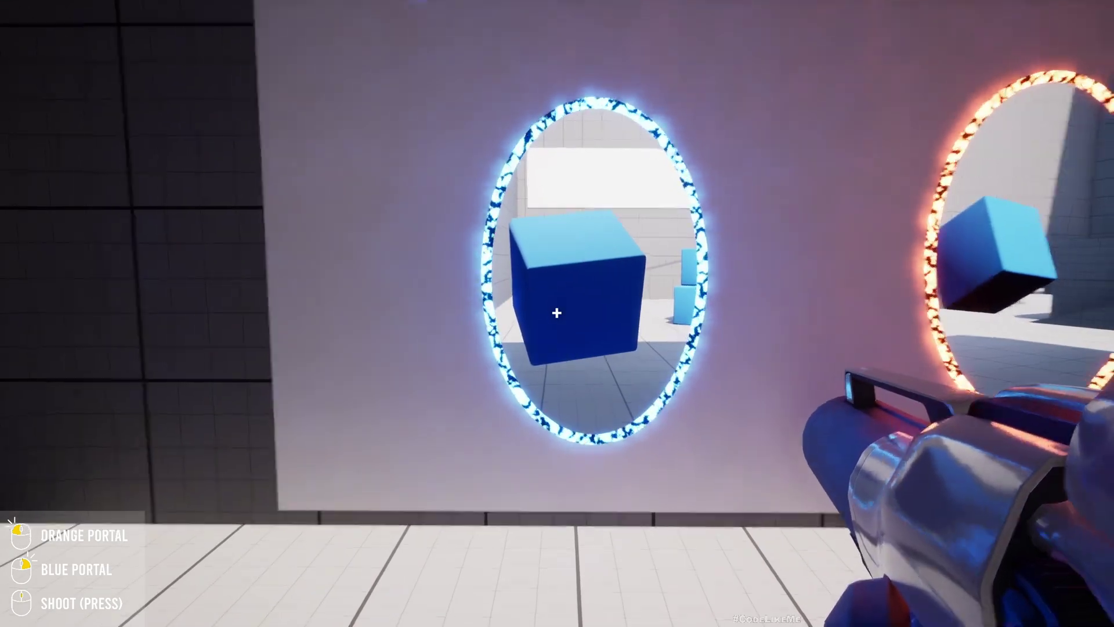
{"action": "key", "text": "s"}
{"action": "key", "text": "w"}
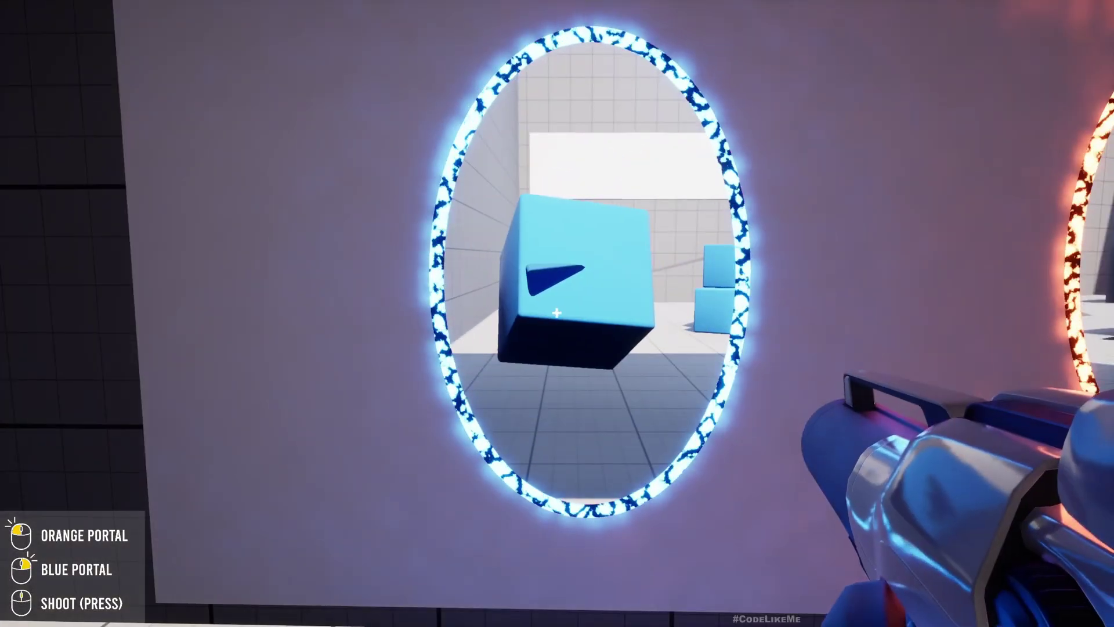
{"action": "key", "text": "s"}
{"action": "key", "text": "w"}
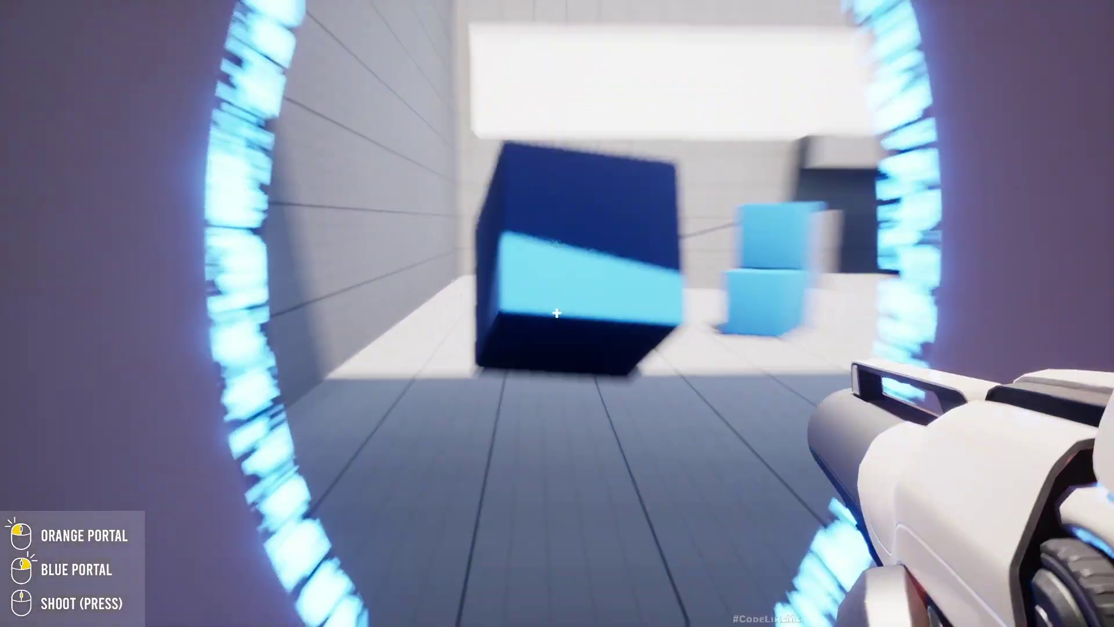
Turn to the orange portal and check the cube's duplicate through it
{"action": "key", "text": "w"}
{"action": "key", "text": "s"}
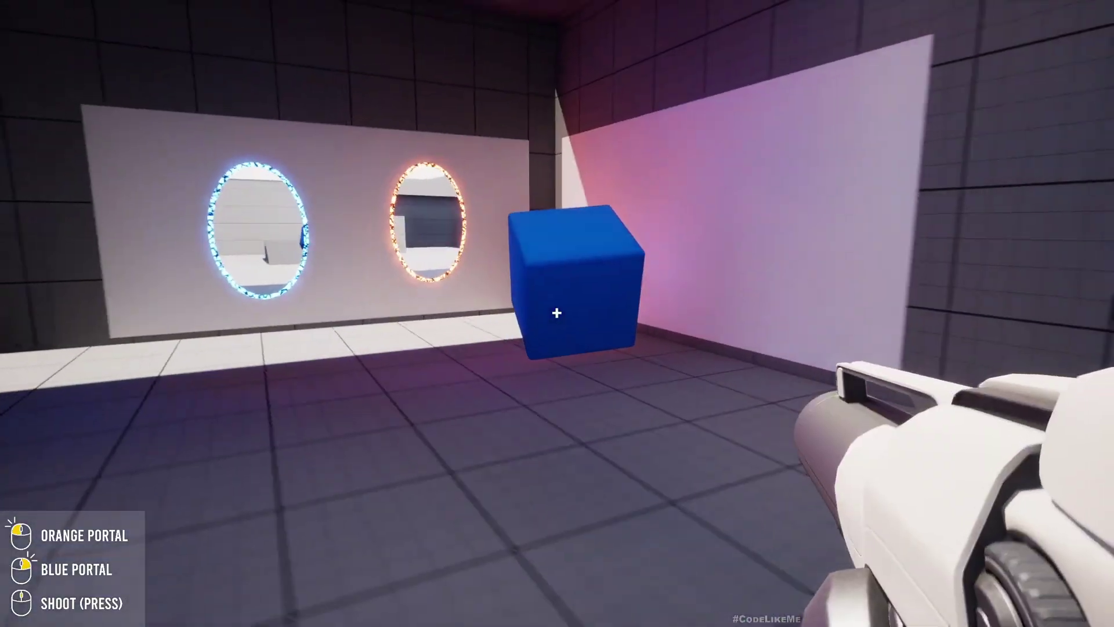
{"action": "key", "text": "w"}
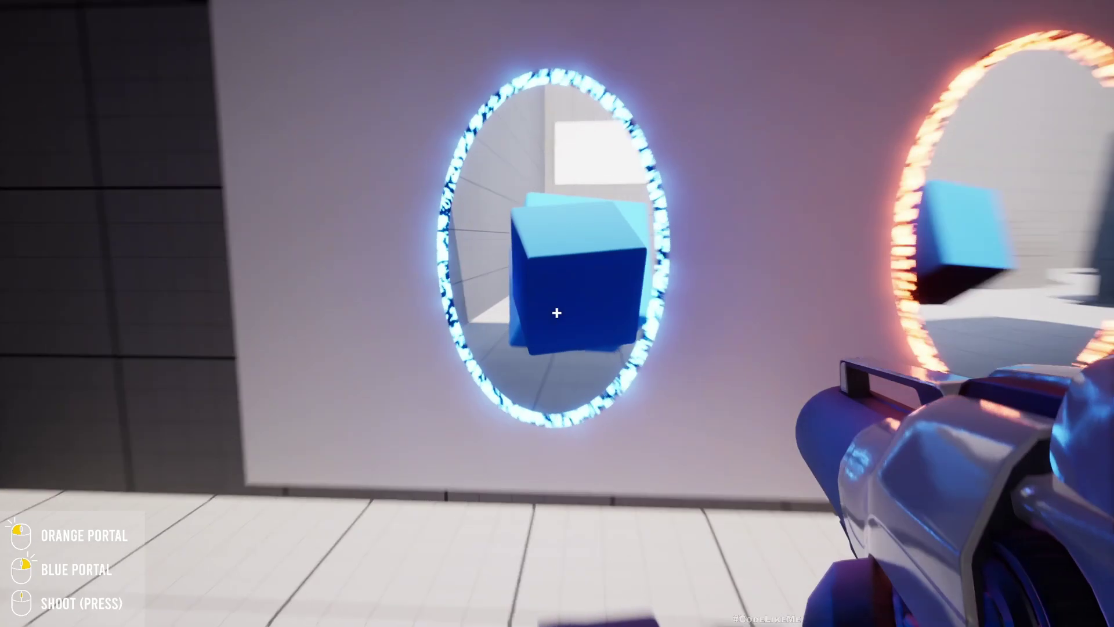
{"action": "key", "text": "s"}
{"action": "key", "text": "d"}
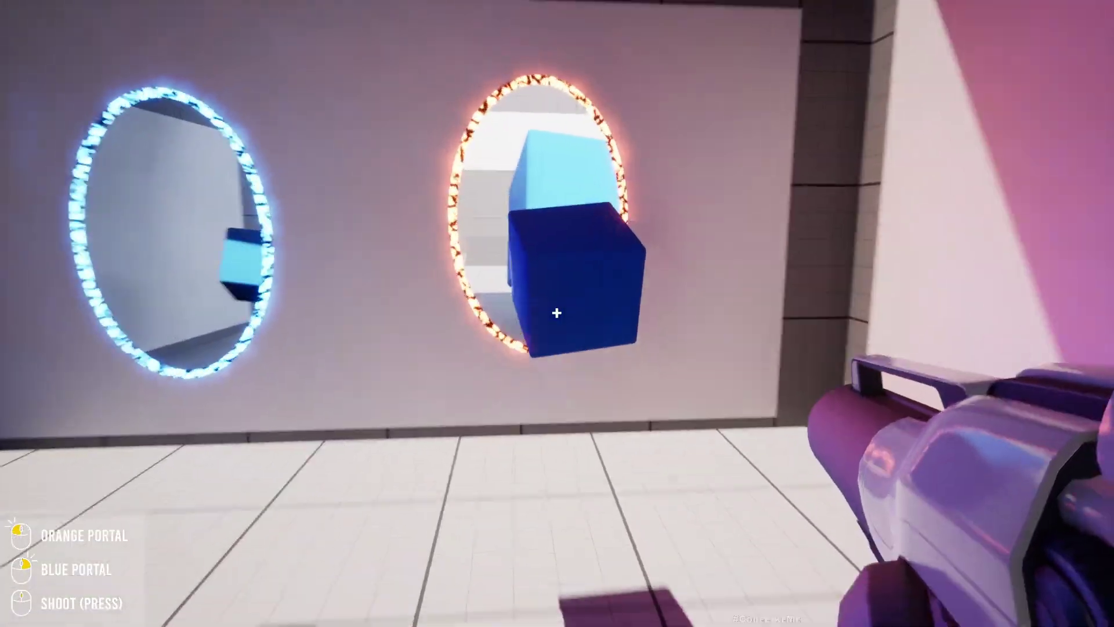
{"action": "key", "text": "w"}
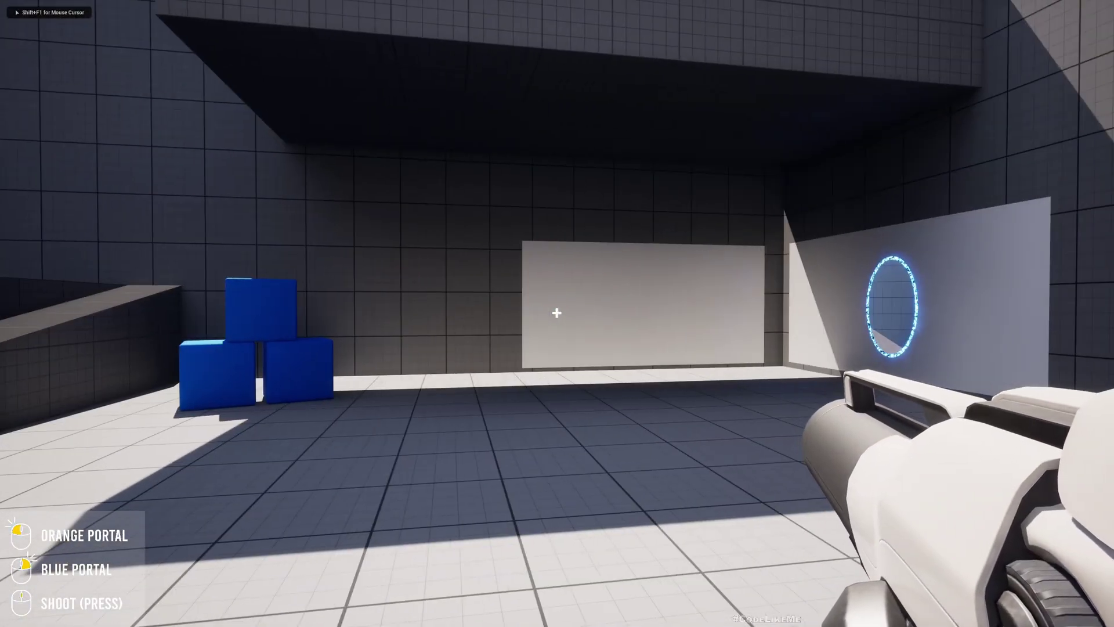
Retest with new blue and orange portals, walking the cube to the blue portal, then stop play with Esc
{"action": "right_click", "coordinate": [557, 314]}
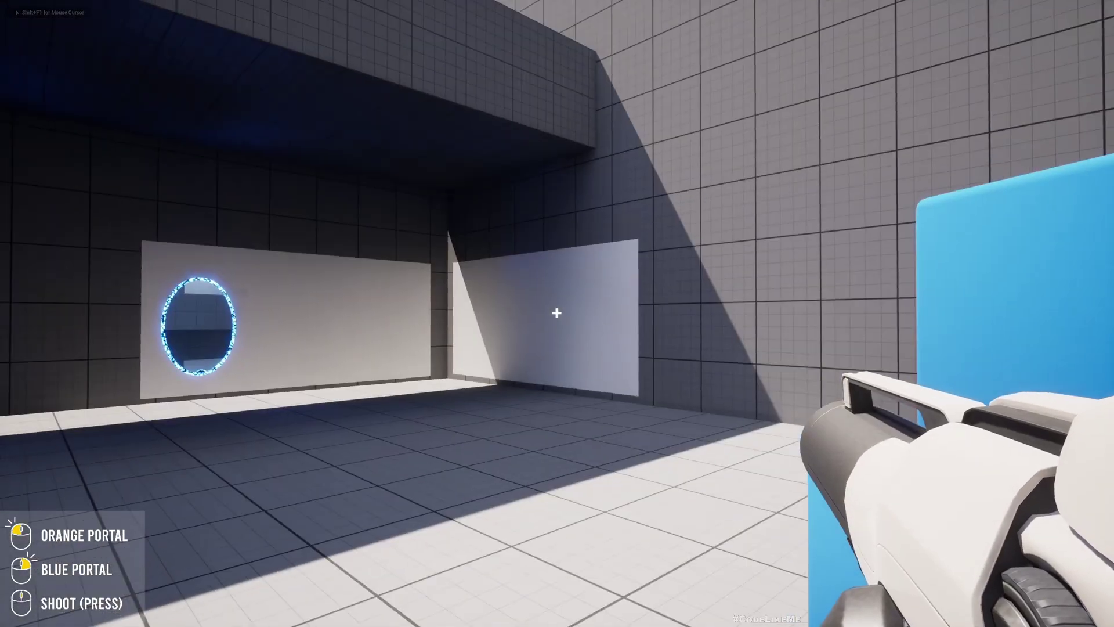
{"action": "left_click", "coordinate": [557, 313]}
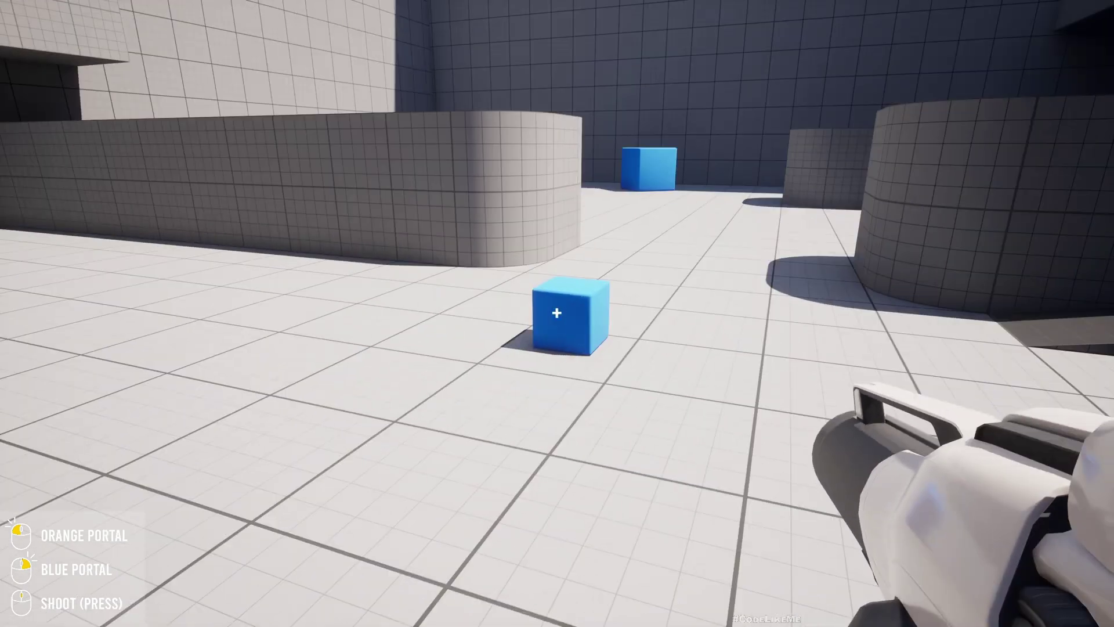
{"action": "middle_click", "coordinate": [557, 313]}
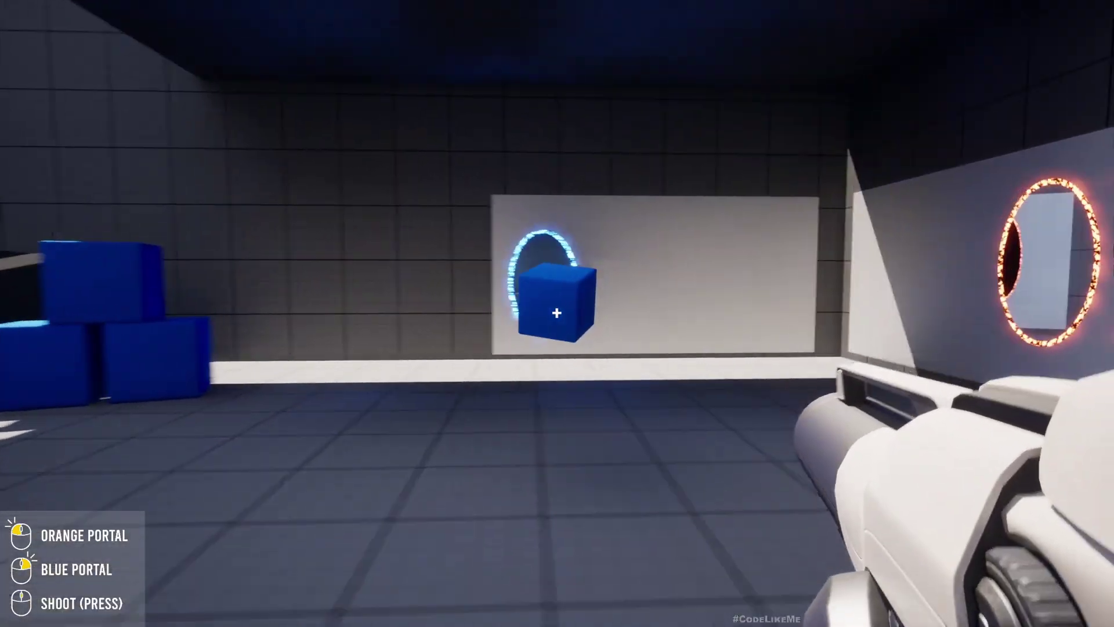
{"action": "key", "text": "w"}
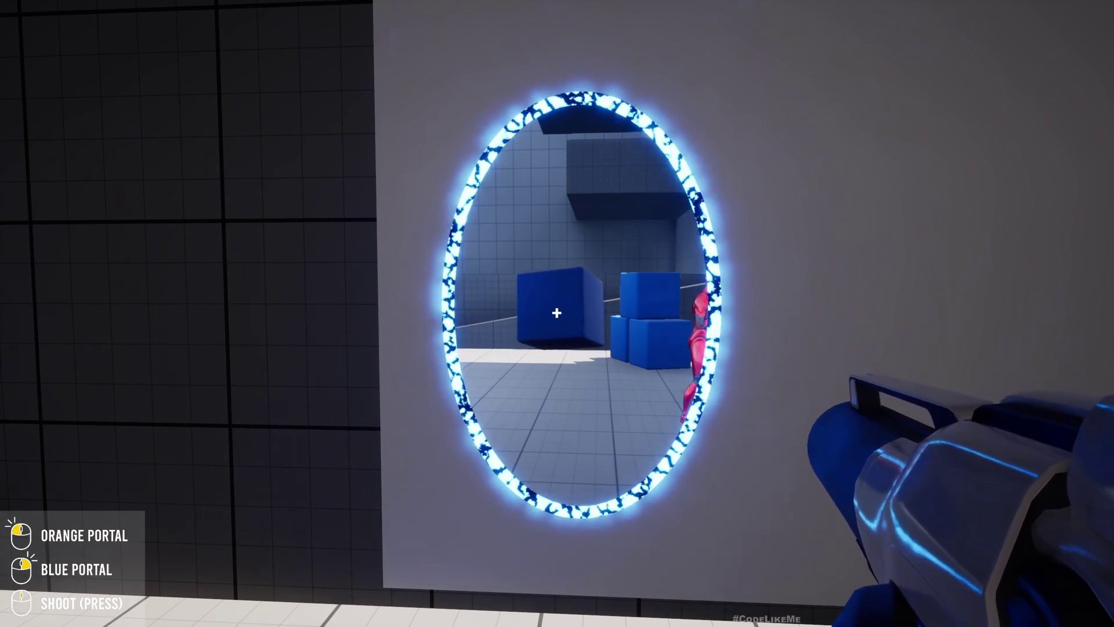
{"action": "key", "text": "w"}
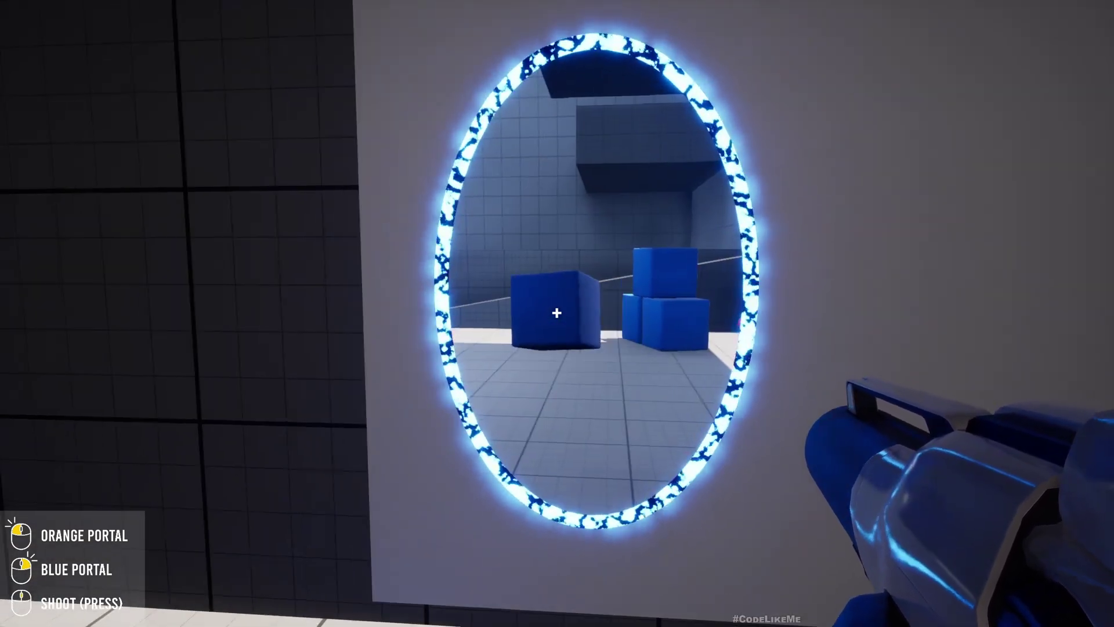
{"action": "key", "text": "s"}
{"action": "key", "text": "w"}
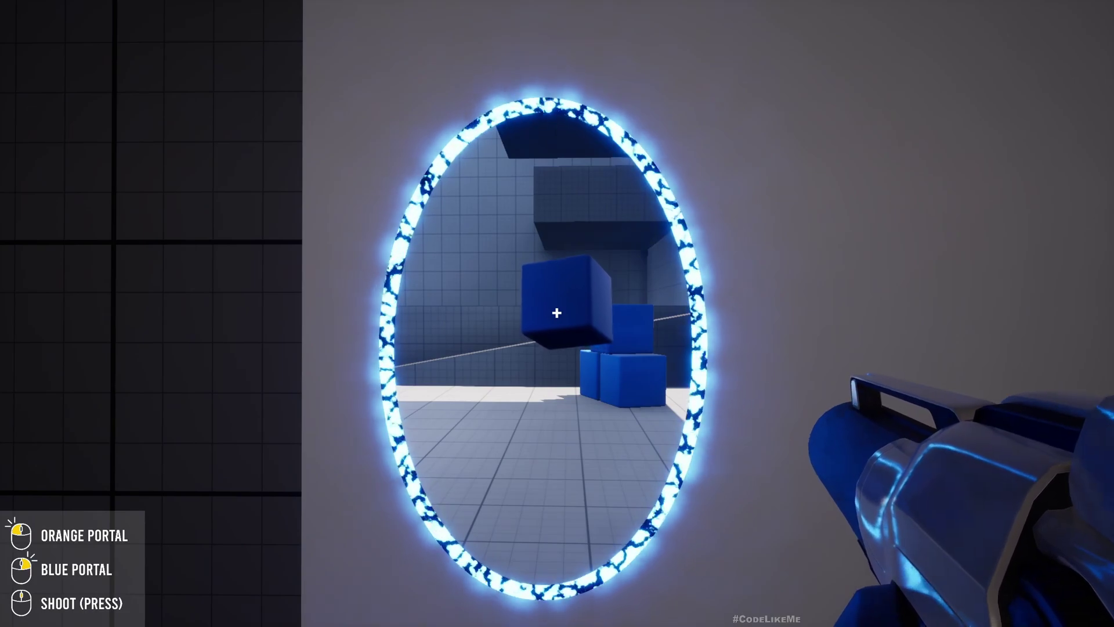
{"action": "key", "text": "Escape"}
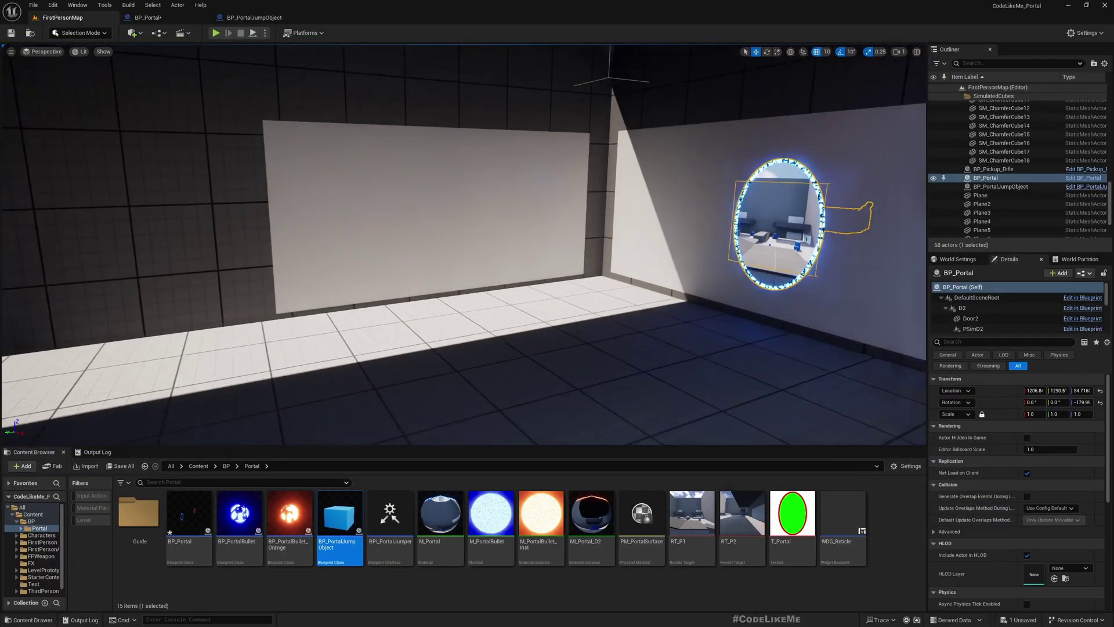
Check BP_PortalJumpObject's event graph and return to the FirstPersonMap level
{"action": "right_click_drag", "start_coordinate": [483, 282], "coordinate": [542, 282]}
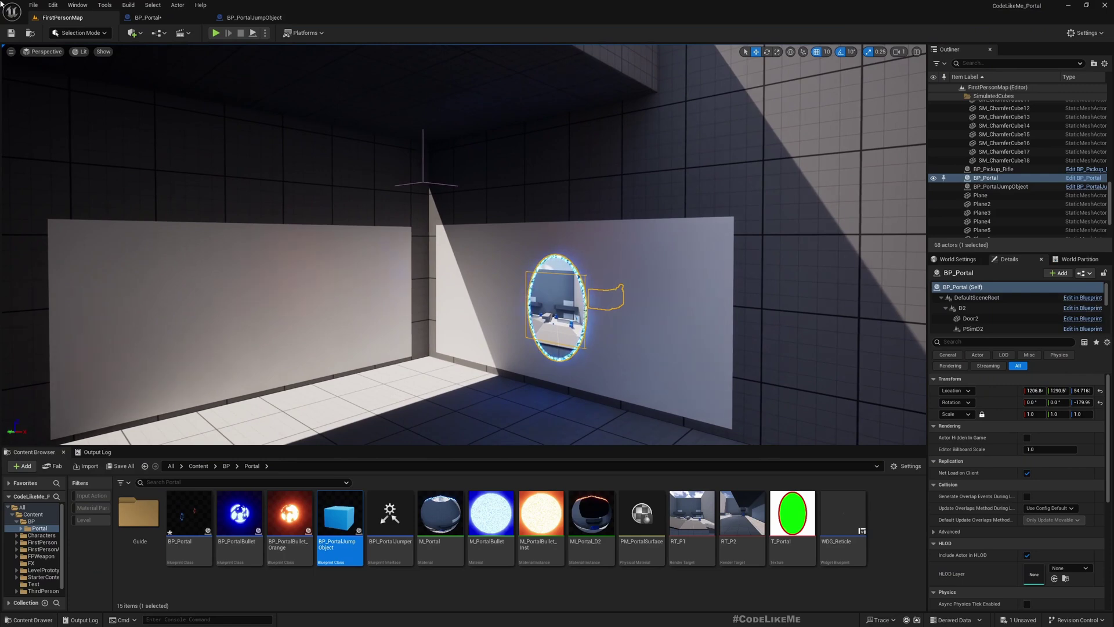
{"action": "left_click", "coordinate": [254, 18]}
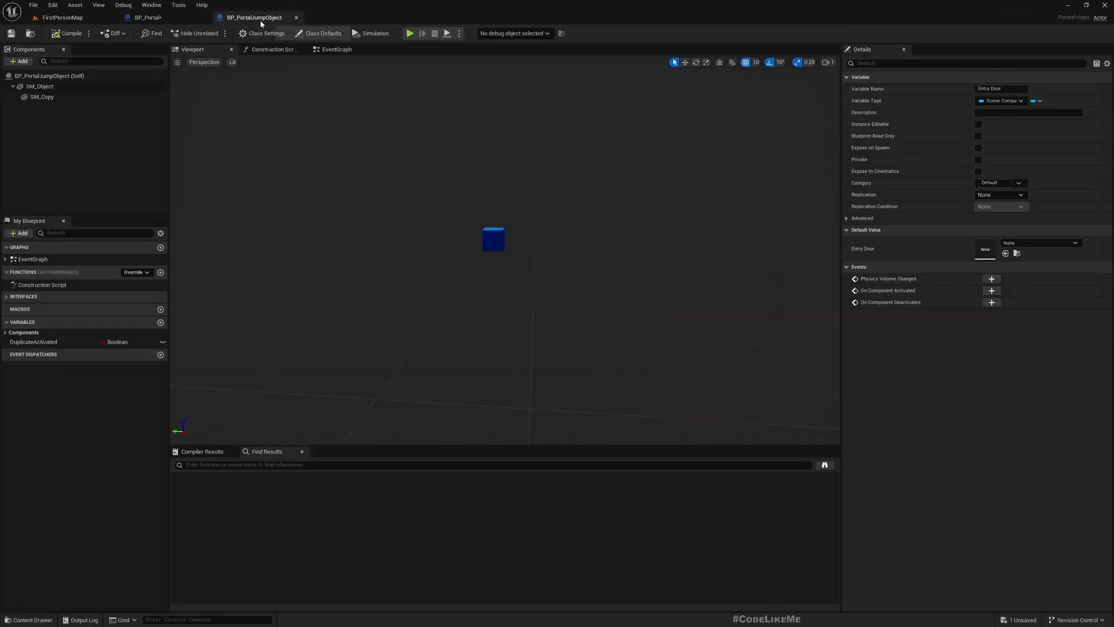
{"action": "left_click", "coordinate": [337, 50]}
{"action": "left_click", "coordinate": [63, 17]}
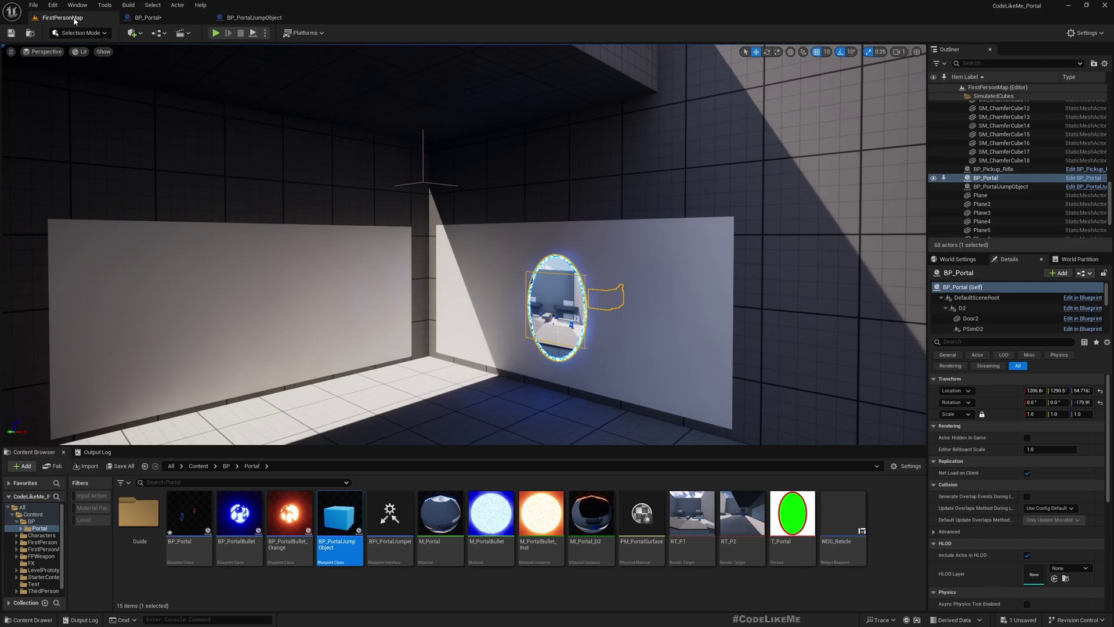
{"action": "scroll", "coordinate": [559, 277], "scroll_direction": "up", "scroll_amount": 4}
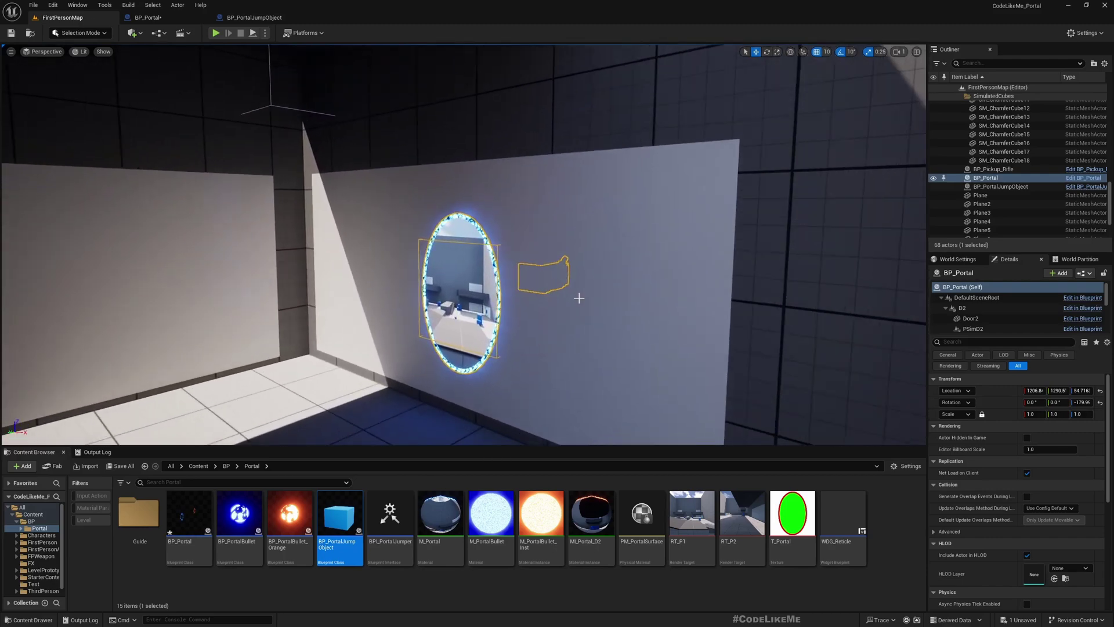
Orbit the level viewport around the placed portal, pulling back wide and returning close
{"action": "mouse_move", "coordinate": [590, 297]}
{"action": "right_mouse_down"}
{"action": "mouse_move", "coordinate": [471, 287]}
{"action": "mouse_move", "coordinate": [487, 279]}
{"action": "right_mouse_up"}
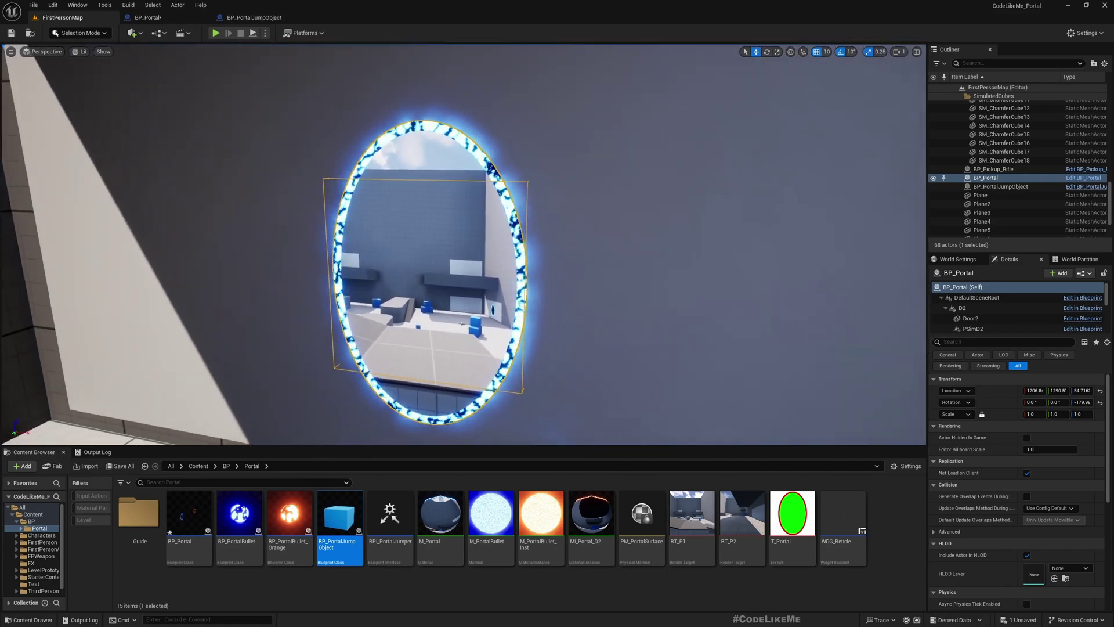
{"action": "right_click_drag", "start_coordinate": [487, 278], "coordinate": [448, 295]}
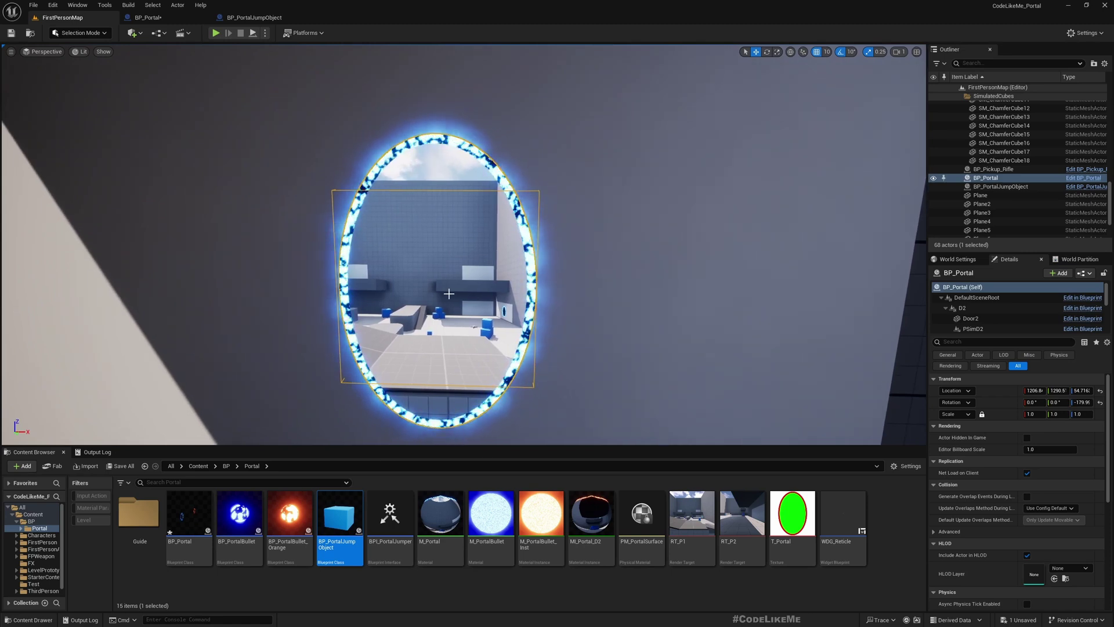
{"action": "right_click_drag", "start_coordinate": [448, 291], "coordinate": [567, 247]}
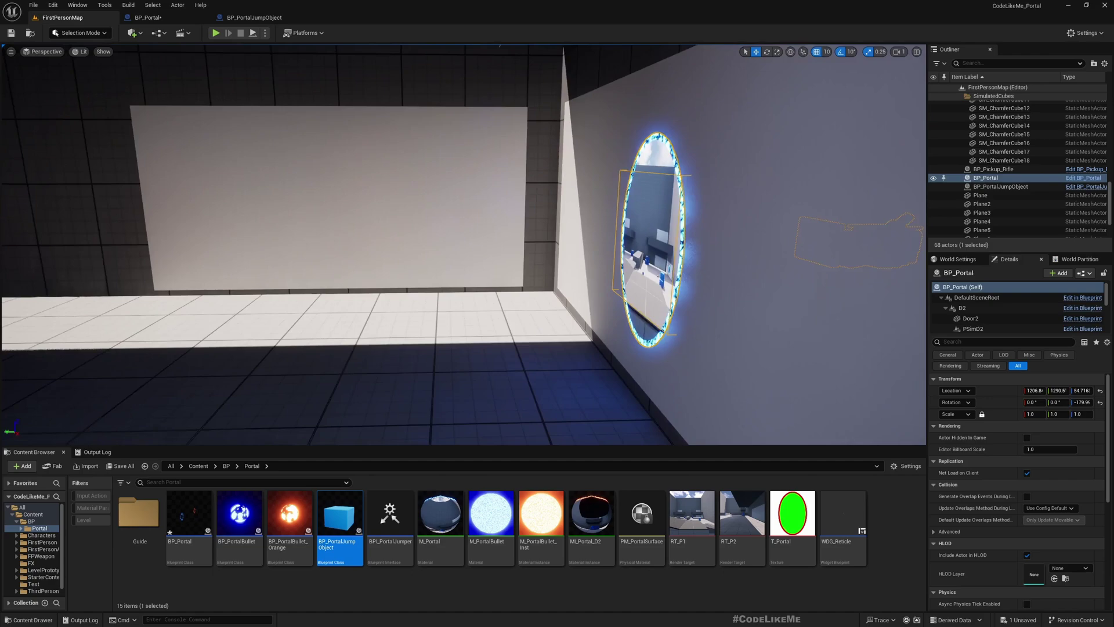
{"action": "right_click_drag", "start_coordinate": [581, 178], "coordinate": [585, 352]}
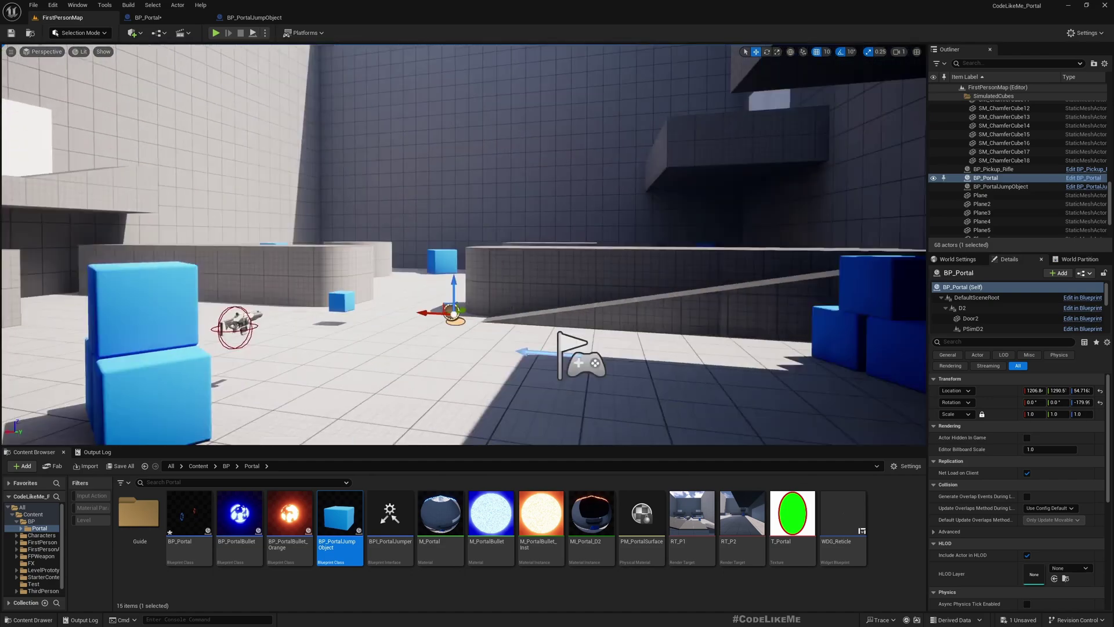
{"action": "mouse_move", "coordinate": [214, 188]}
{"action": "right_mouse_down"}
{"action": "mouse_move", "coordinate": [348, 261]}
{"action": "mouse_move", "coordinate": [479, 261]}
{"action": "mouse_move", "coordinate": [523, 244]}
{"action": "mouse_move", "coordinate": [348, 261]}
{"action": "mouse_move", "coordinate": [444, 257]}
{"action": "right_mouse_up"}
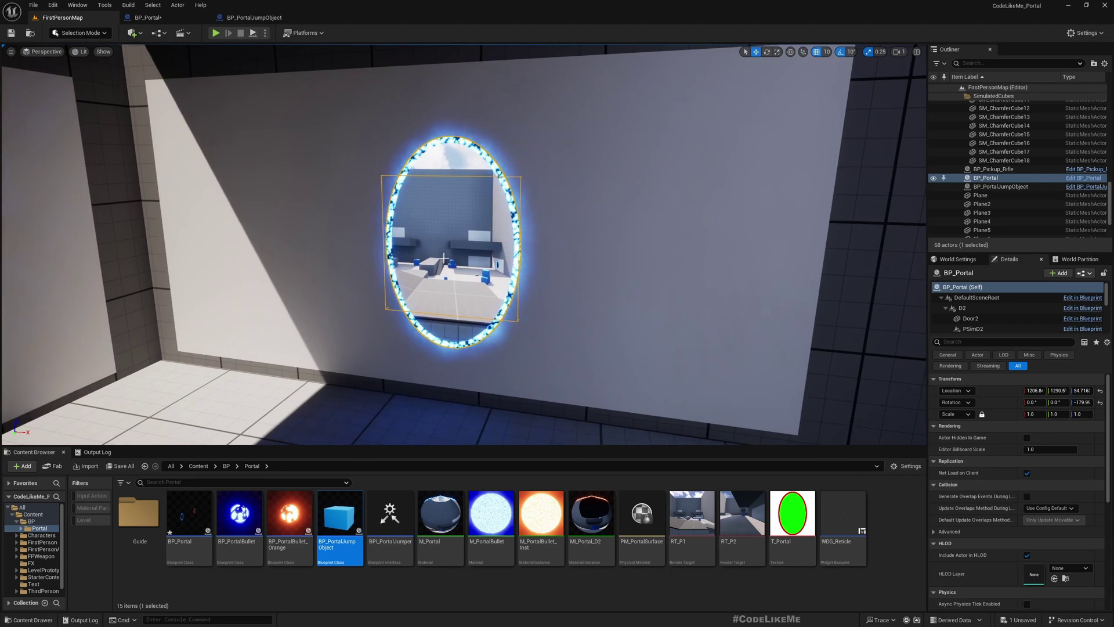
Open BP_PortalJumpObject's event graph and bring the transform and rotation nodes into view
{"action": "left_click", "coordinate": [255, 18]}
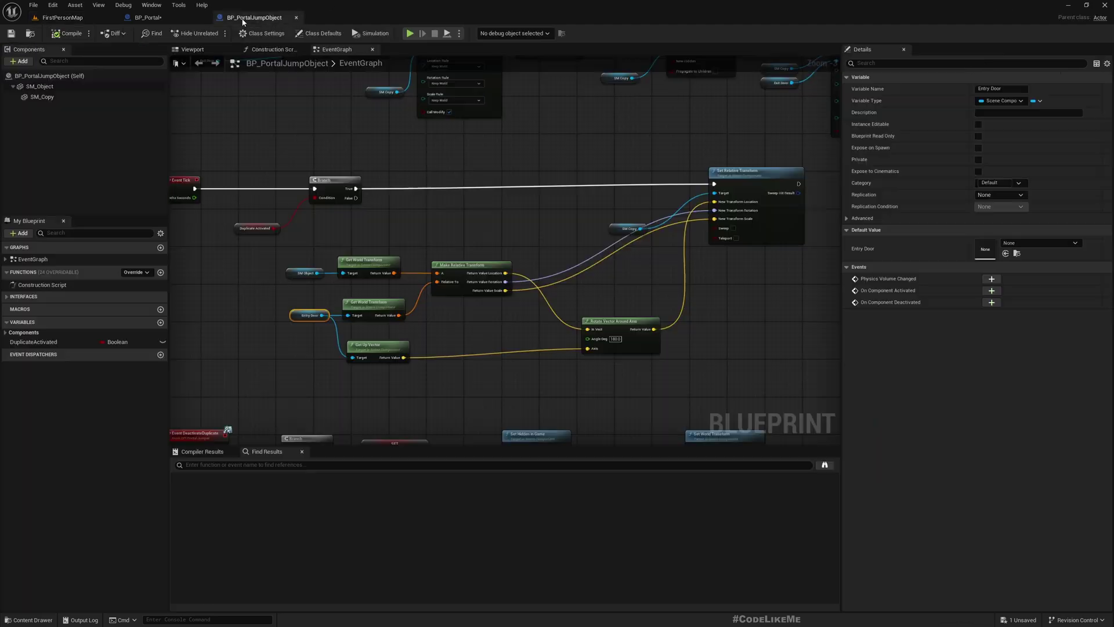
{"action": "scroll", "coordinate": [610, 349], "scroll_direction": "up", "scroll_amount": 2}
{"action": "scroll", "coordinate": [546, 364], "scroll_direction": "up", "scroll_amount": 2}
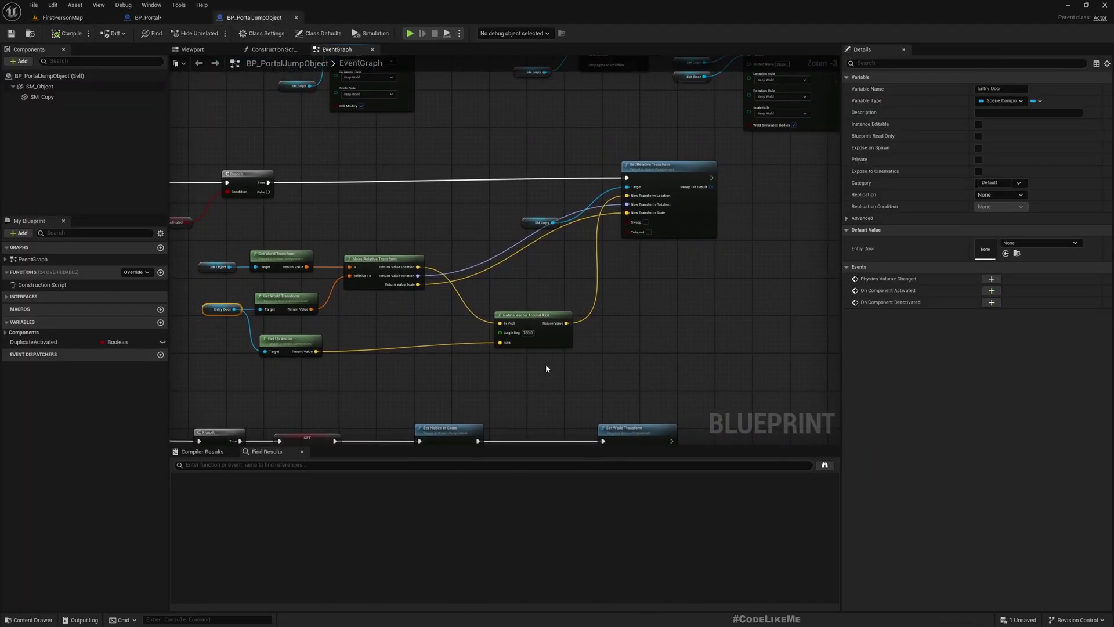
{"action": "mouse_move", "coordinate": [546, 365]}
{"action": "right_mouse_down"}
{"action": "mouse_move", "coordinate": [440, 358]}
{"action": "mouse_move", "coordinate": [518, 357]}
{"action": "right_mouse_up"}
{"action": "left_click_drag", "start_coordinate": [326, 341], "coordinate": [326, 328]}
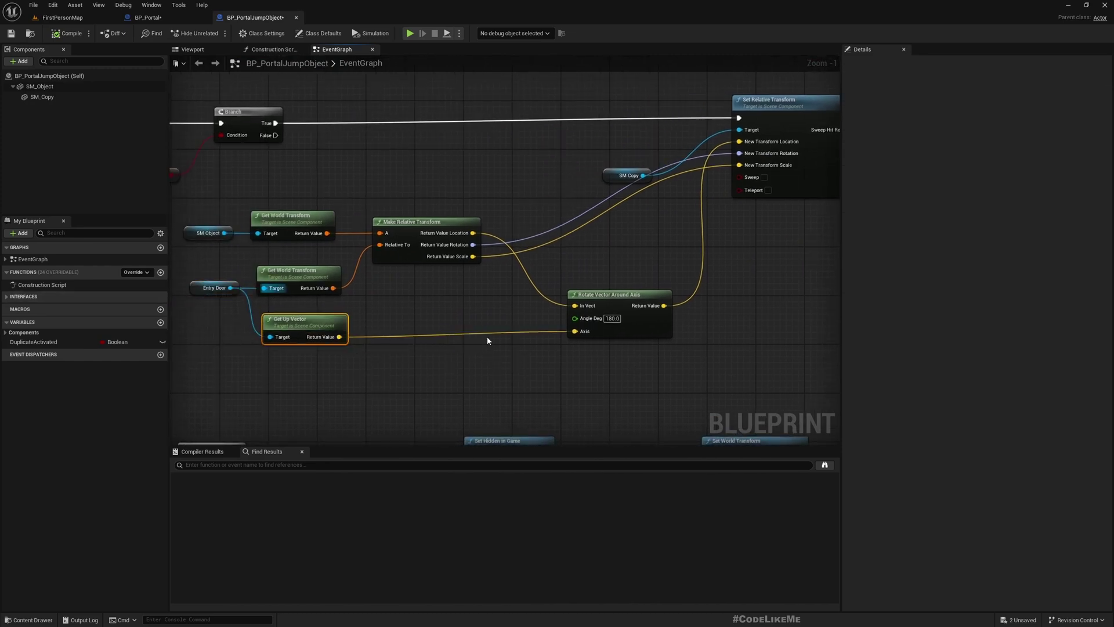
{"action": "right_click_drag", "start_coordinate": [486, 336], "coordinate": [366, 295]}
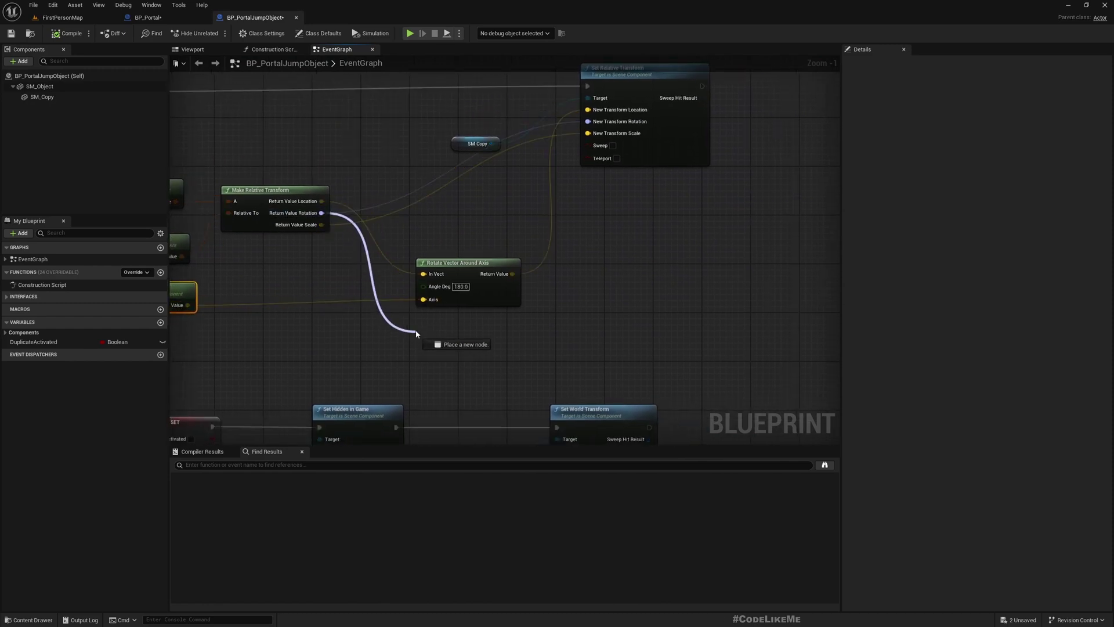
Add a Combine Rotators node (B Z=180) on the relative rotation and rearrange nearby nodes
{"action": "left_click_drag", "start_coordinate": [416, 330], "coordinate": [416, 330]}
{"action": "type", "text": "co"}
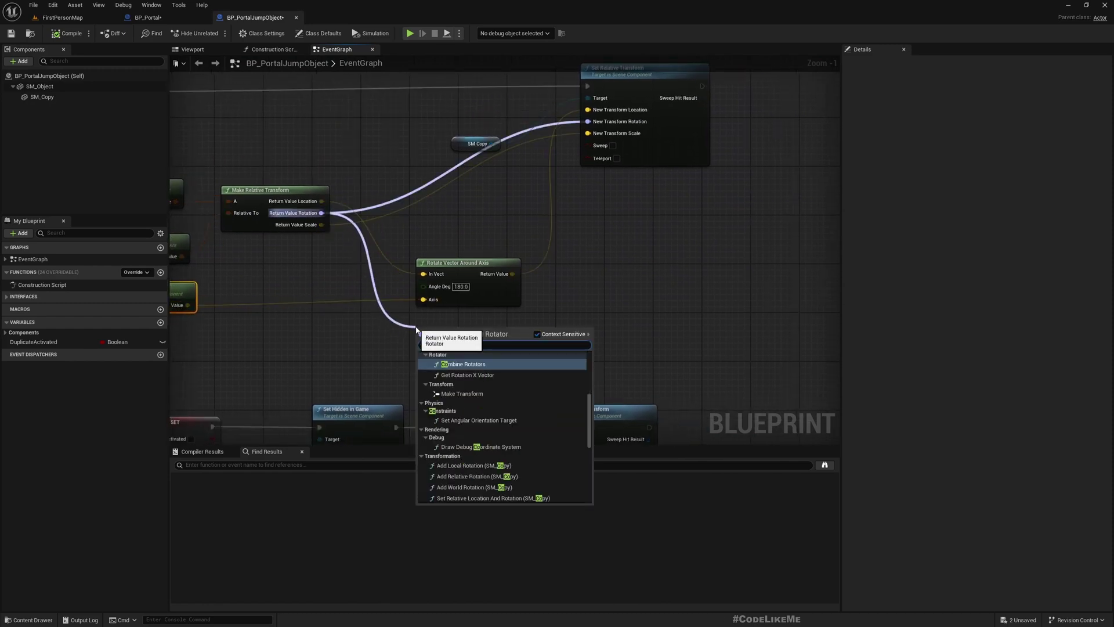
{"action": "type", "text": "mbin"}
{"action": "key", "text": "Return"}
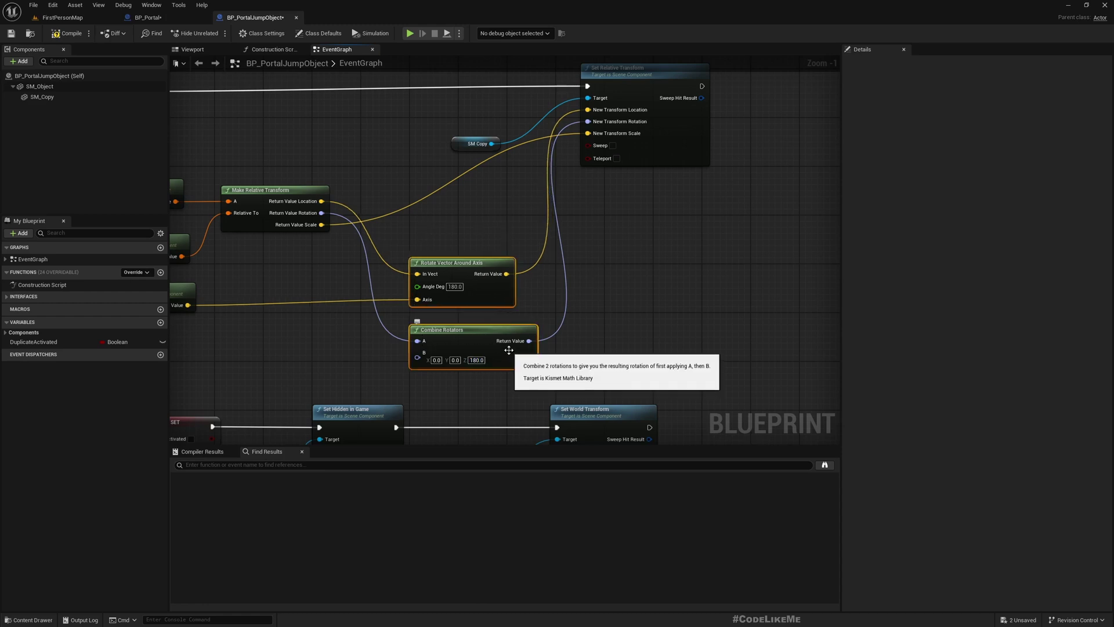
{"action": "left_click_drag", "start_coordinate": [683, 155], "coordinate": [721, 158]}
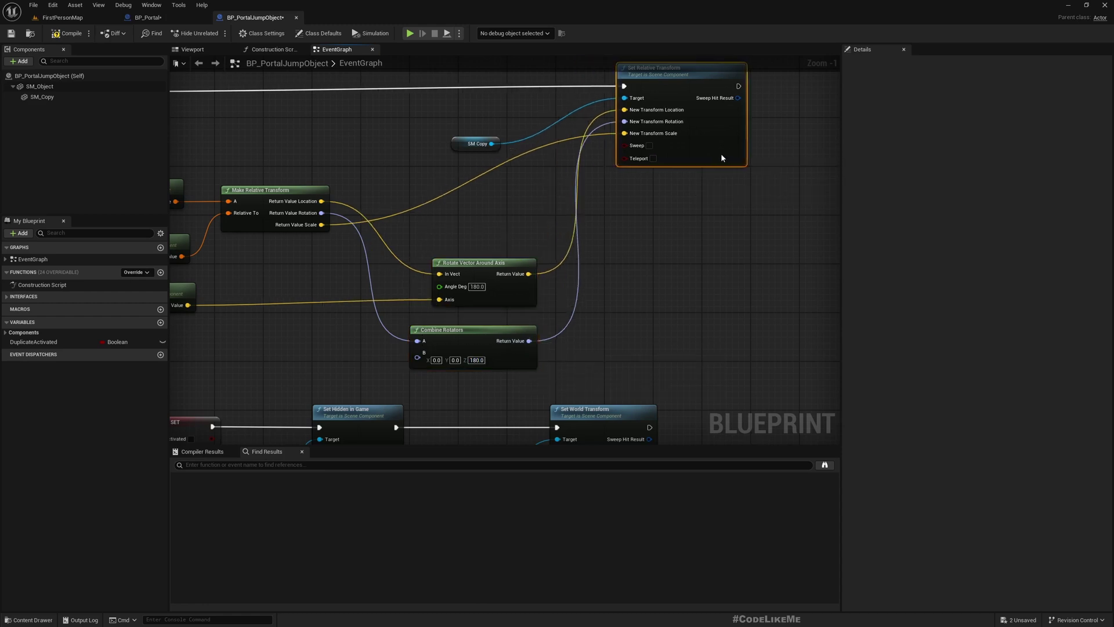
{"action": "left_click_drag", "start_coordinate": [523, 315], "coordinate": [522, 349]}
{"action": "left_click_drag", "start_coordinate": [477, 144], "coordinate": [514, 144]}
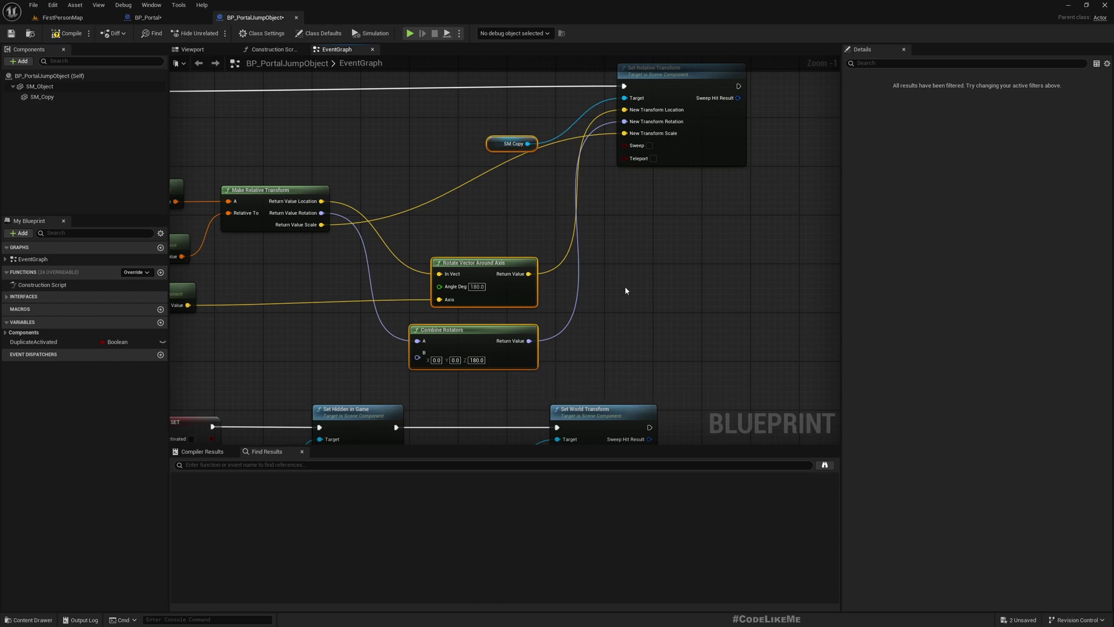
Compile the blueprint, return to FirstPersonMap, start a playtest and place a blue portal
{"action": "left_click", "coordinate": [70, 35]}
{"action": "left_click", "coordinate": [62, 18]}
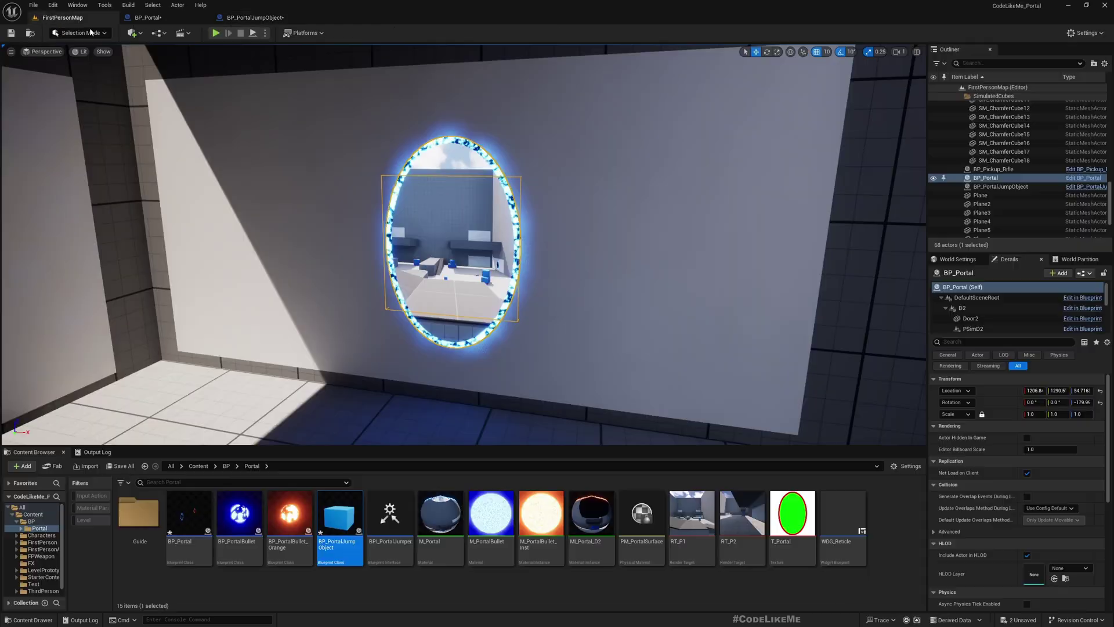
{"action": "key", "text": "alt+p"}
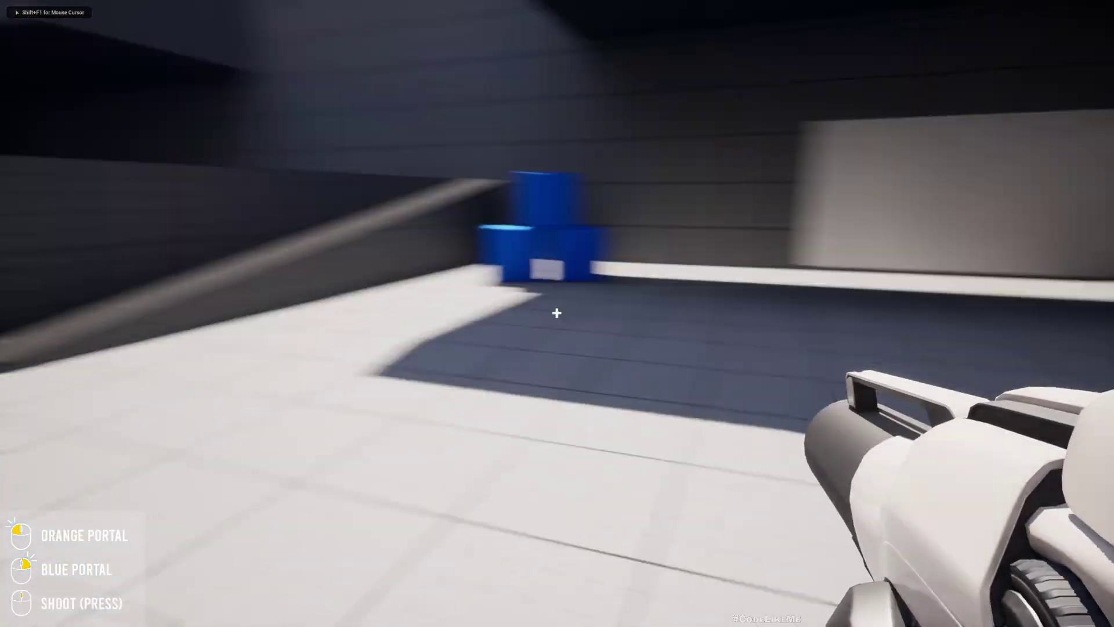
{"action": "right_click", "coordinate": [556, 313]}
Pick up a blue cube and carry it back and forth near the blue portal
{"action": "key", "text": "w"}
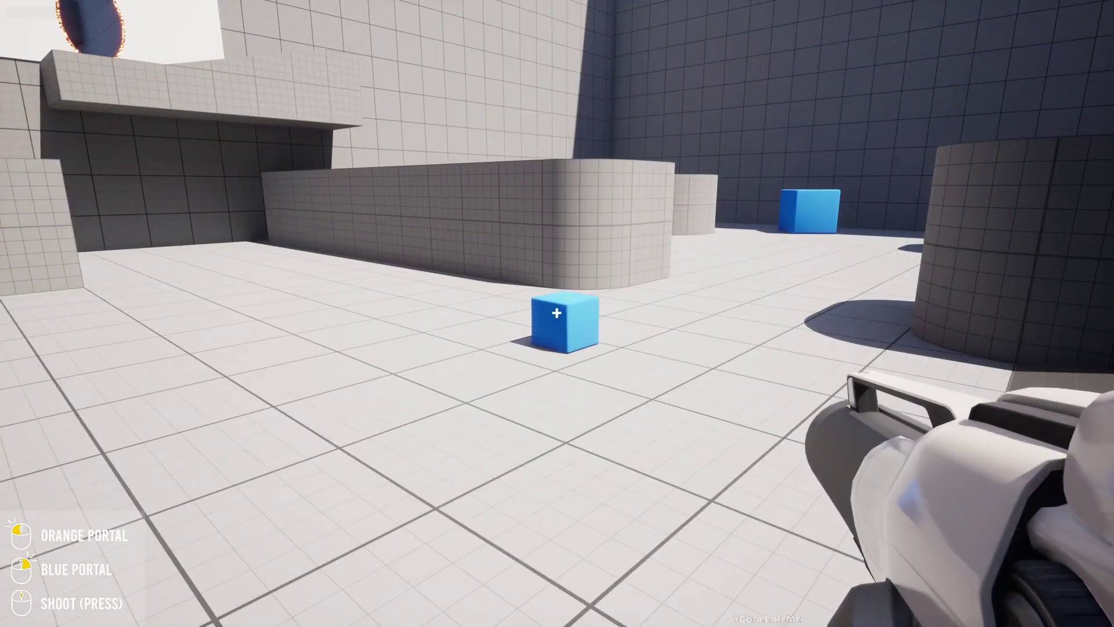
{"action": "left_click", "coordinate": [556, 313]}
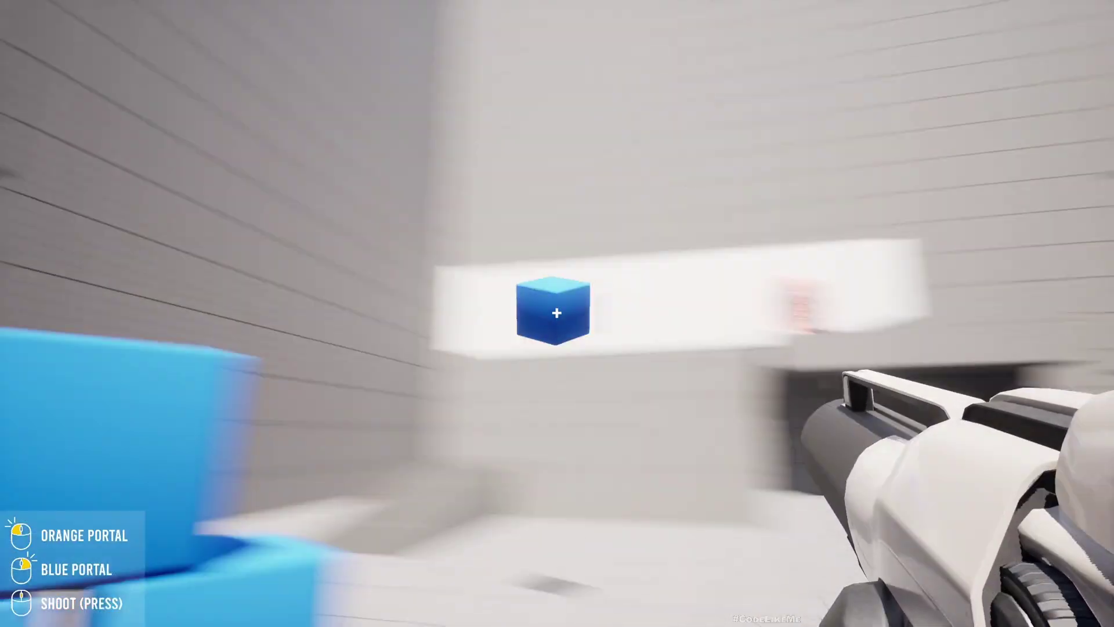
{"action": "key", "text": "w"}
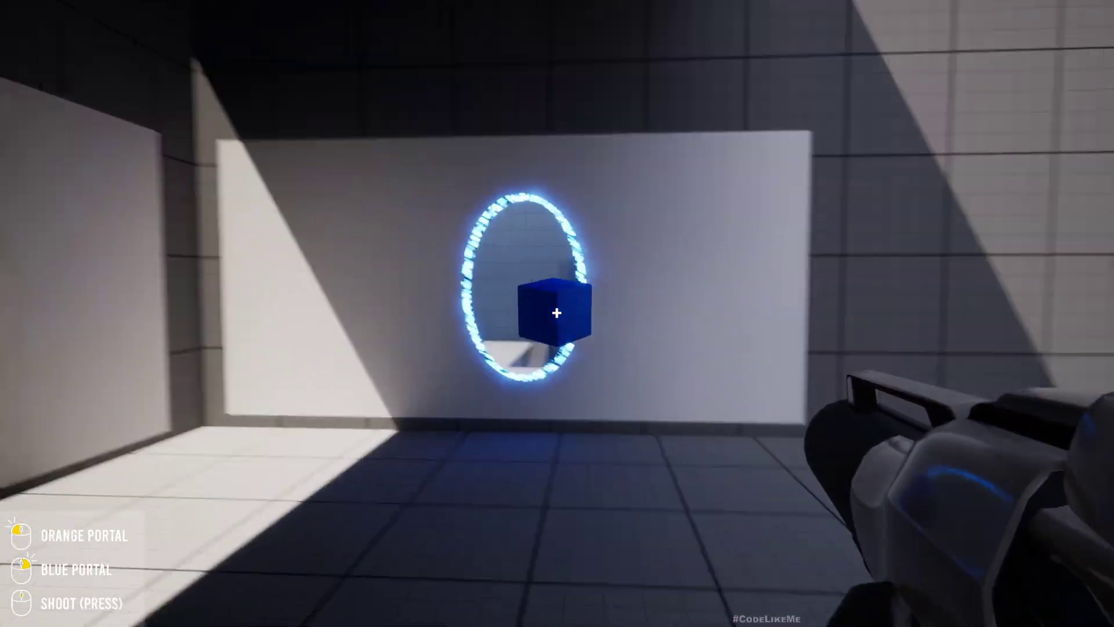
{"action": "key", "text": "s"}
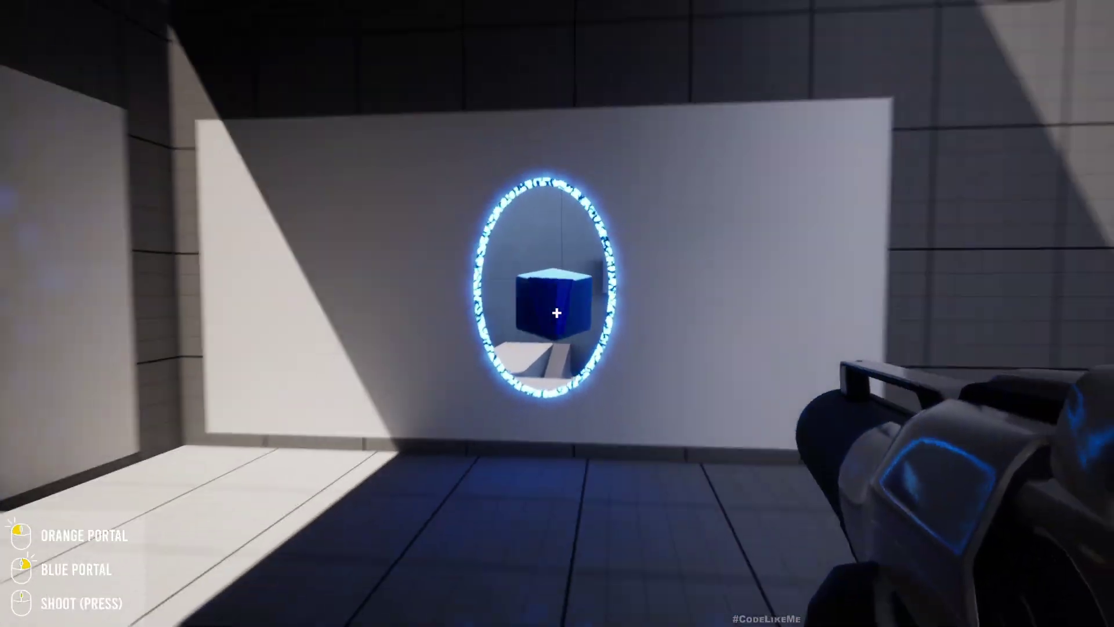
{"action": "key", "text": "w"}
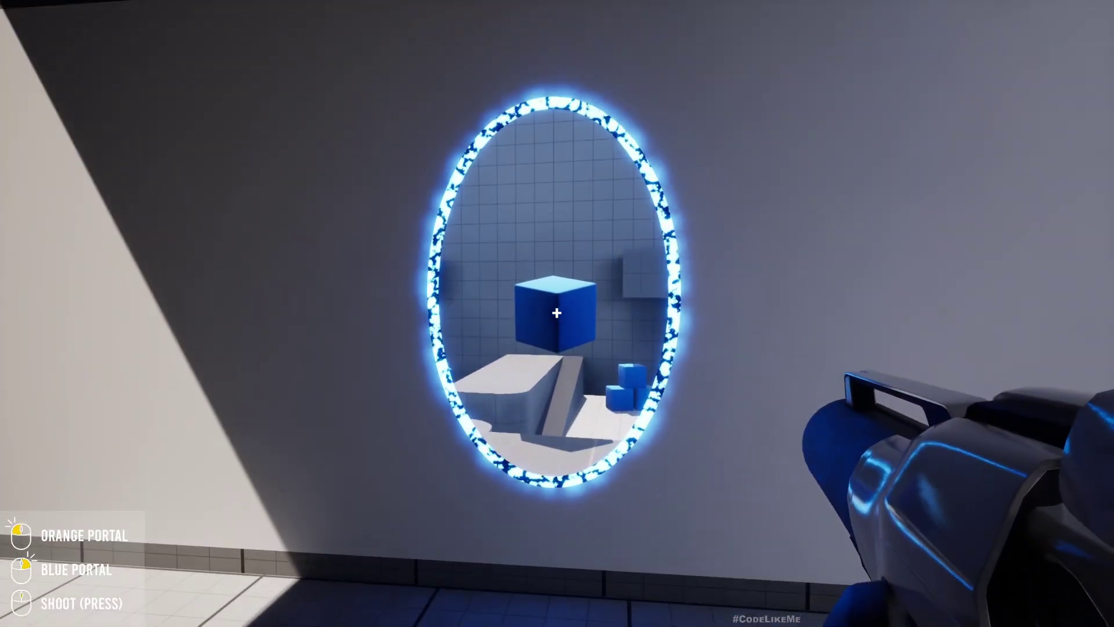
{"action": "key", "text": "s"}
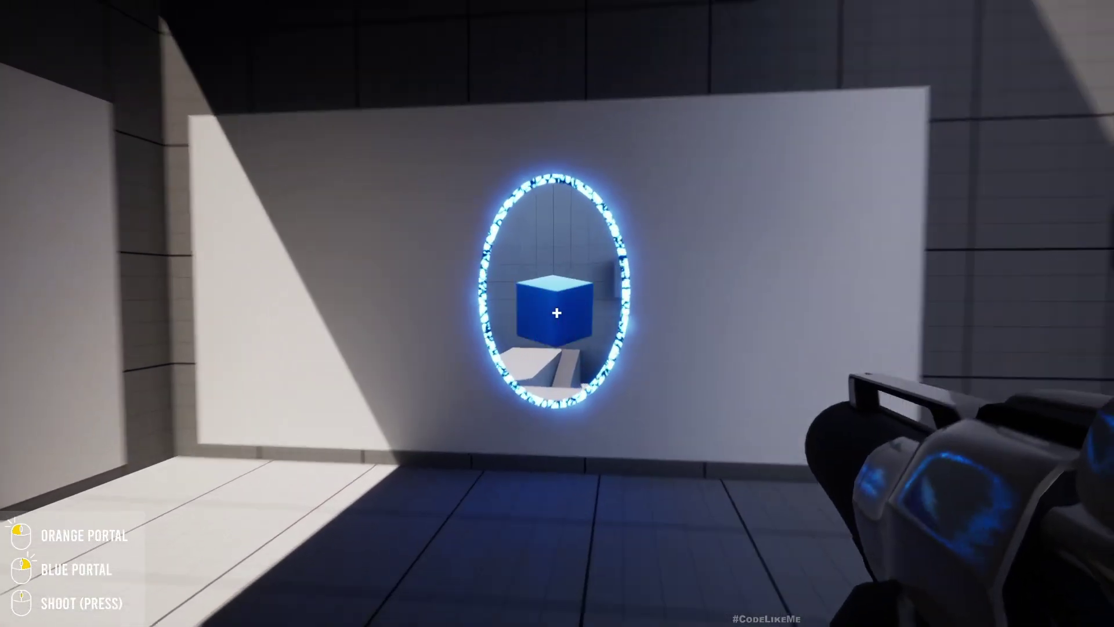
{"action": "key", "text": "w"}
{"action": "key", "text": "w"}
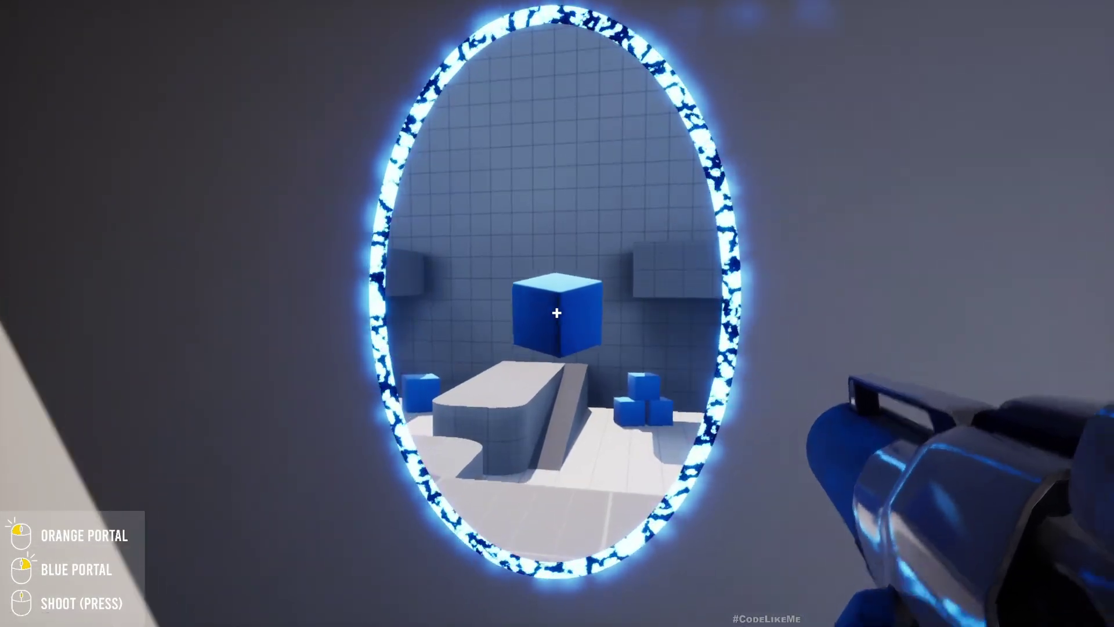
{"action": "key", "text": "s"}
{"action": "key", "text": "s"}
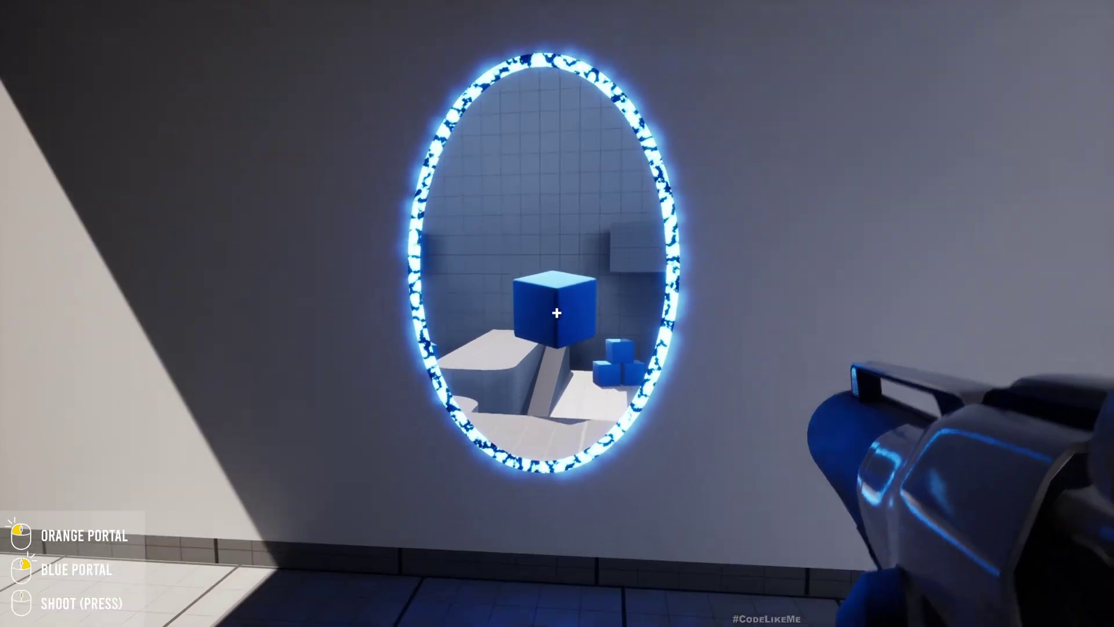
{"action": "key", "text": "s"}
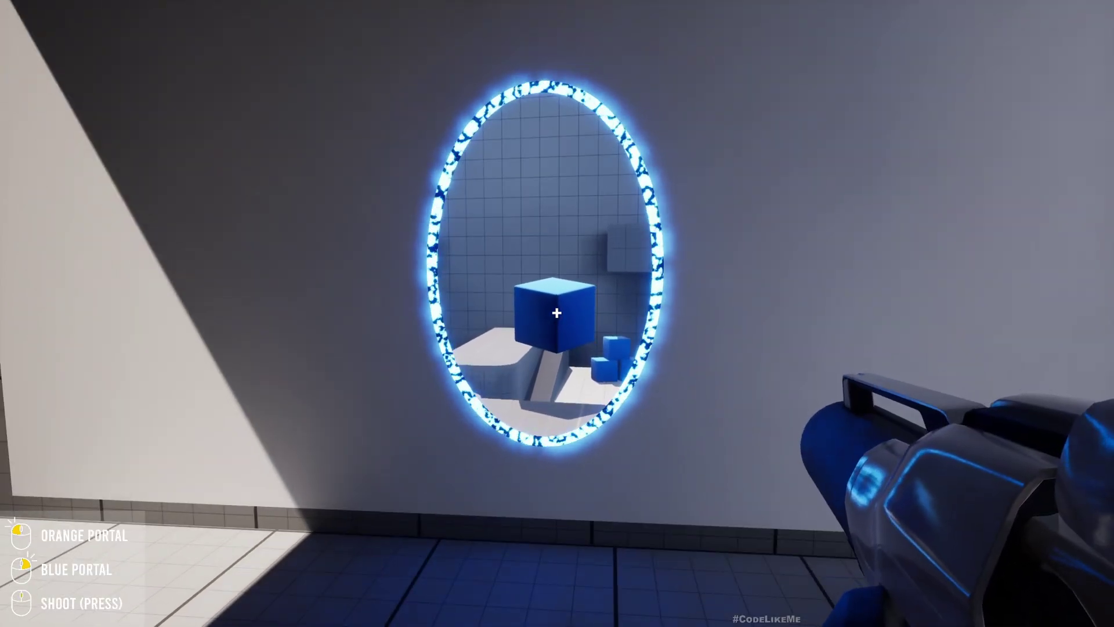
Release the cube through the blue portal and follow it toward the orange portal
{"action": "key", "text": "w"}
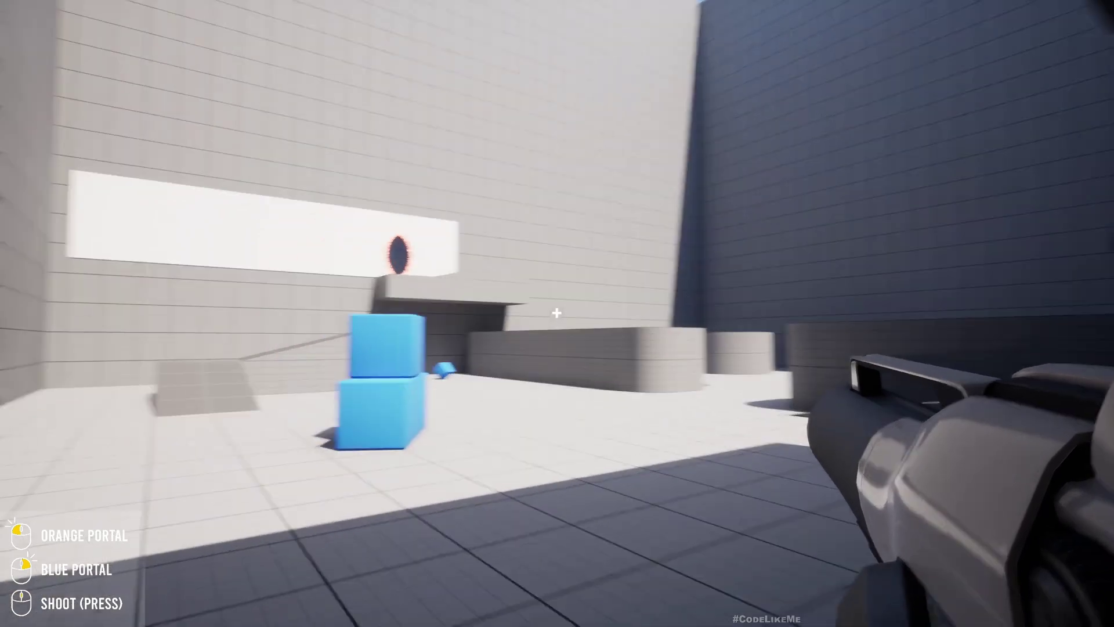
{"action": "key", "text": "w"}
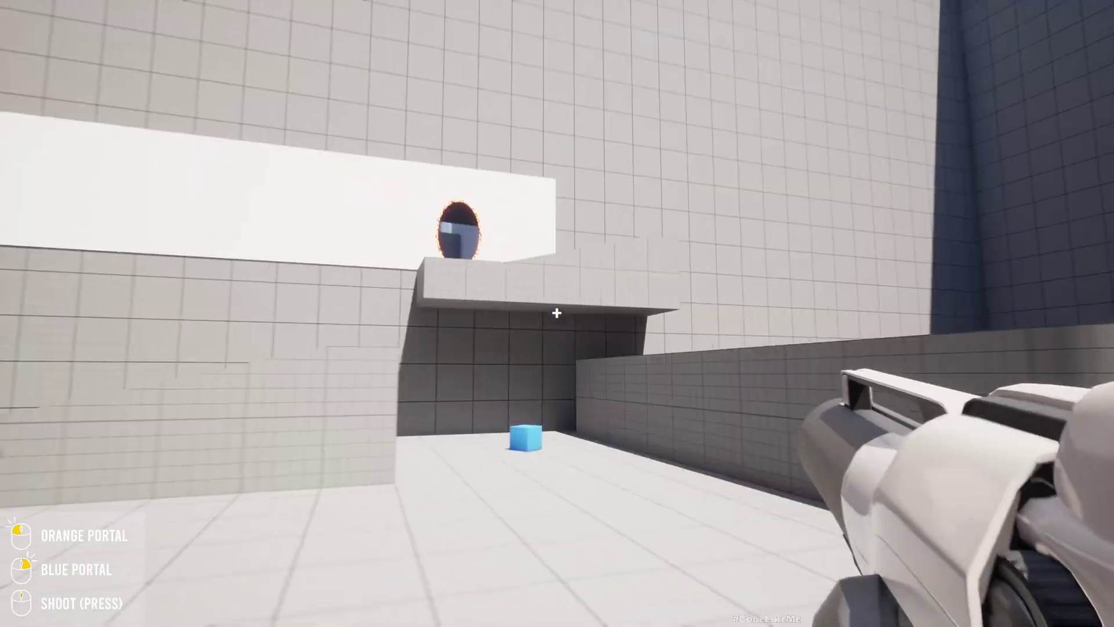
{"action": "key", "text": "w"}
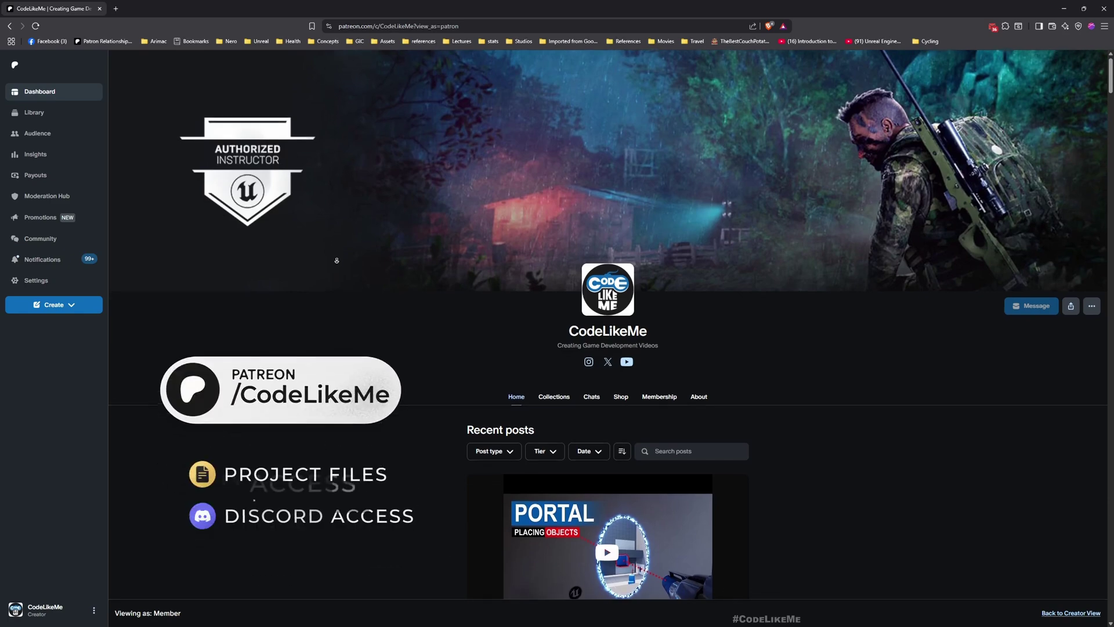
{"action": "scroll", "coordinate": [337, 269], "scroll_direction": "down", "scroll_amount": 3}
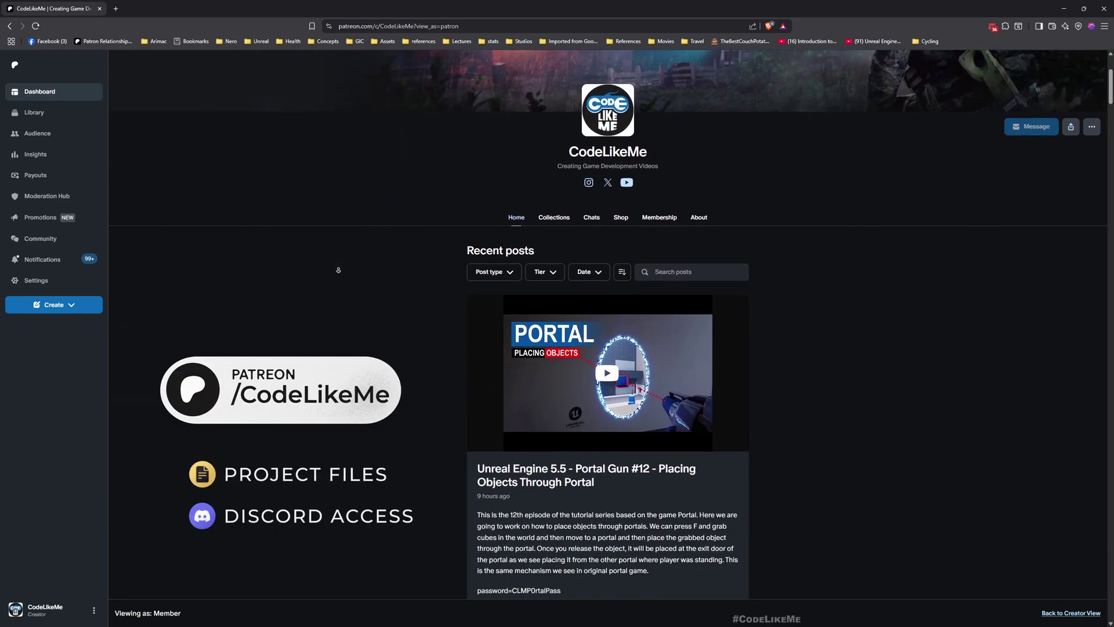
{"action": "scroll", "coordinate": [338, 270], "scroll_direction": "down", "scroll_amount": 2}
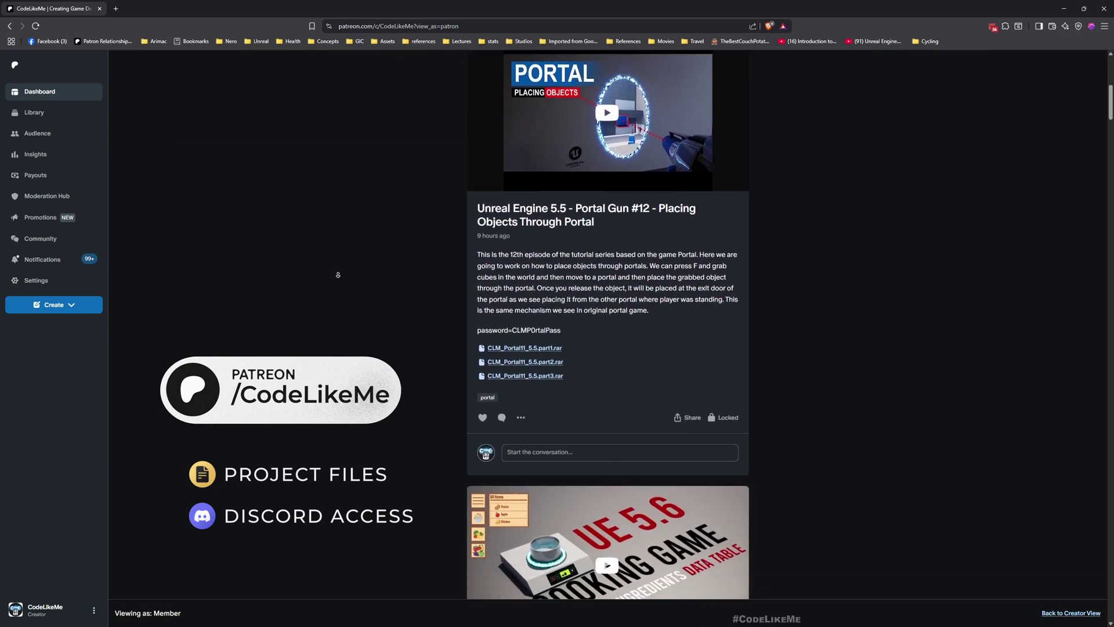
{"action": "scroll", "coordinate": [338, 276], "scroll_direction": "down", "scroll_amount": 2}
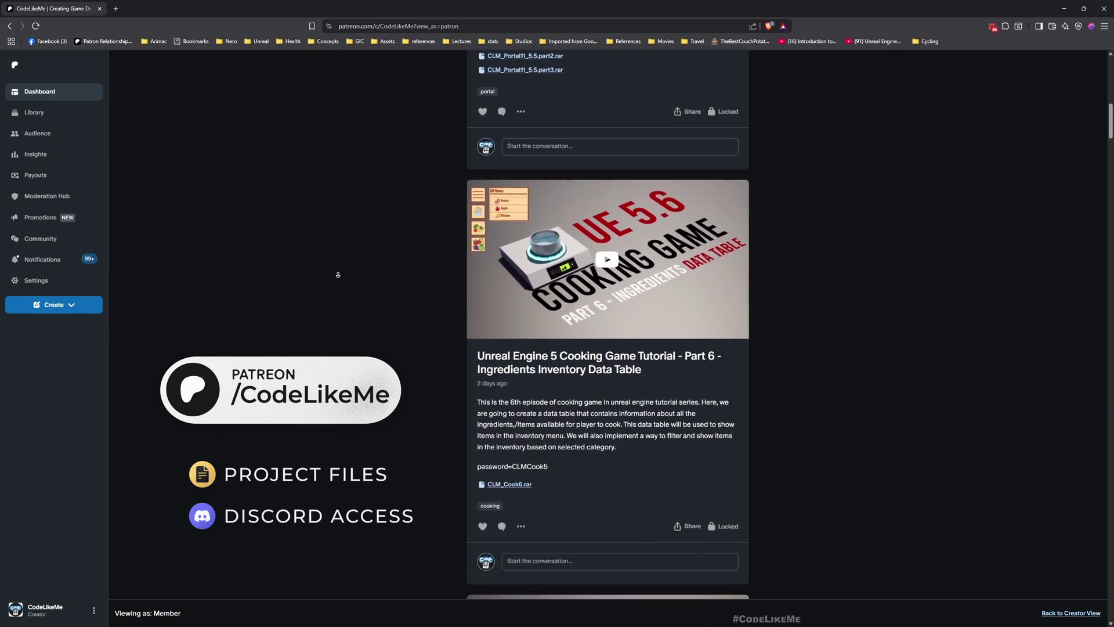
{"action": "scroll", "coordinate": [338, 275], "scroll_direction": "down", "scroll_amount": 2}
{"action": "scroll", "coordinate": [338, 275], "scroll_direction": "down", "scroll_amount": 2}
{"action": "scroll", "coordinate": [338, 275], "scroll_direction": "down", "scroll_amount": 1}
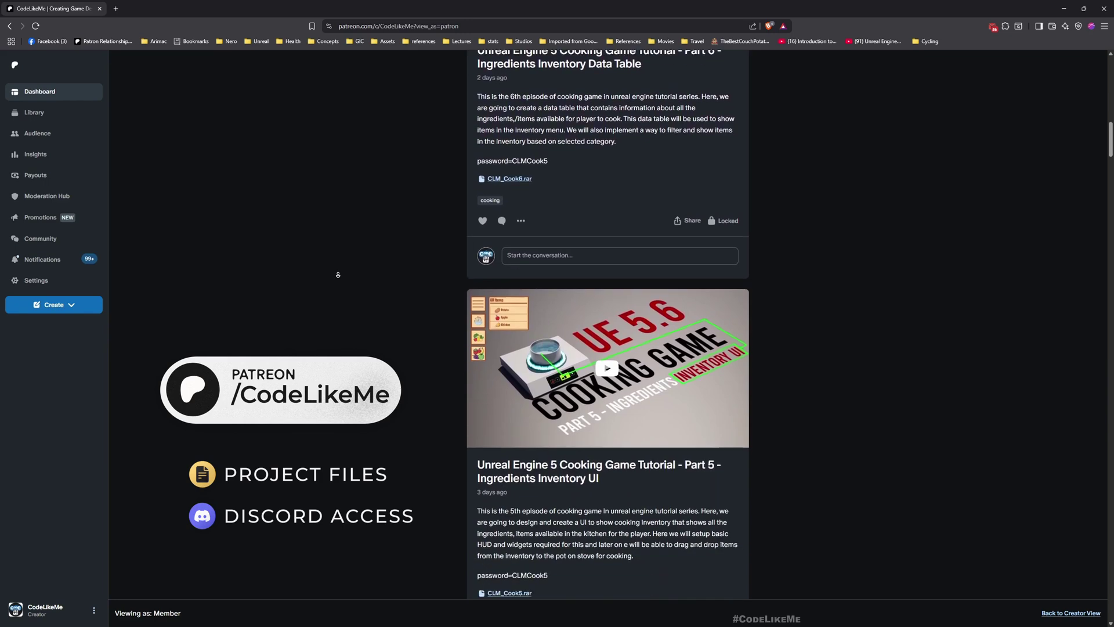
{"action": "scroll", "coordinate": [337, 281], "scroll_direction": "down", "scroll_amount": 2}
{"action": "scroll", "coordinate": [338, 281], "scroll_direction": "down", "scroll_amount": 2}
{"action": "scroll", "coordinate": [337, 281], "scroll_direction": "down", "scroll_amount": 2}
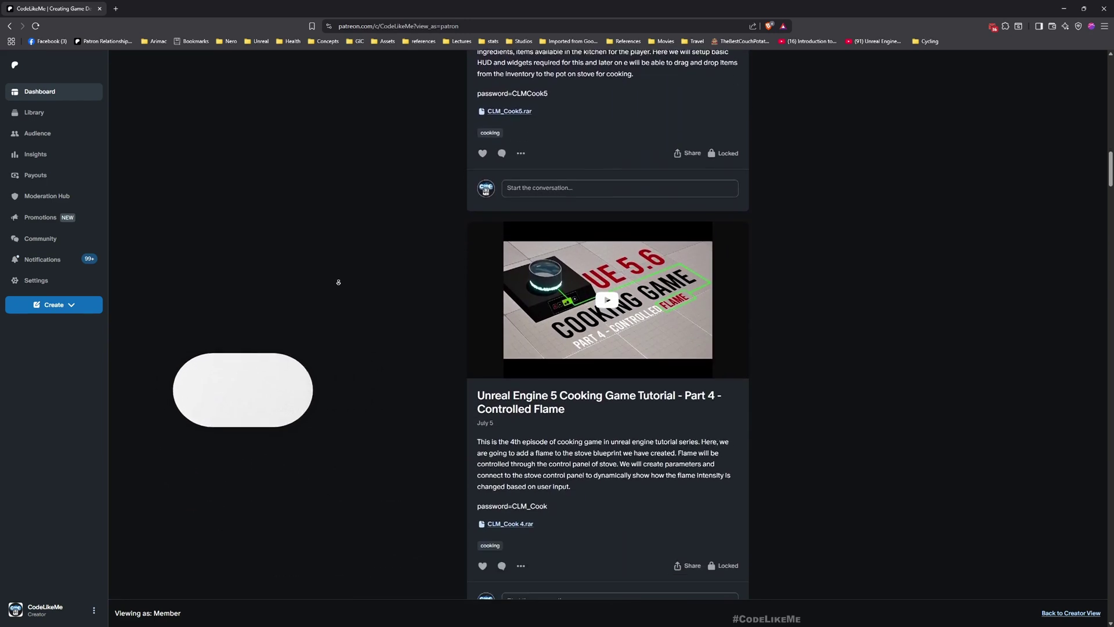
{"action": "scroll", "coordinate": [338, 281], "scroll_direction": "down", "scroll_amount": 1}
{"action": "scroll", "coordinate": [337, 281], "scroll_direction": "down", "scroll_amount": 2}
{"action": "scroll", "coordinate": [337, 281], "scroll_direction": "down", "scroll_amount": 2}
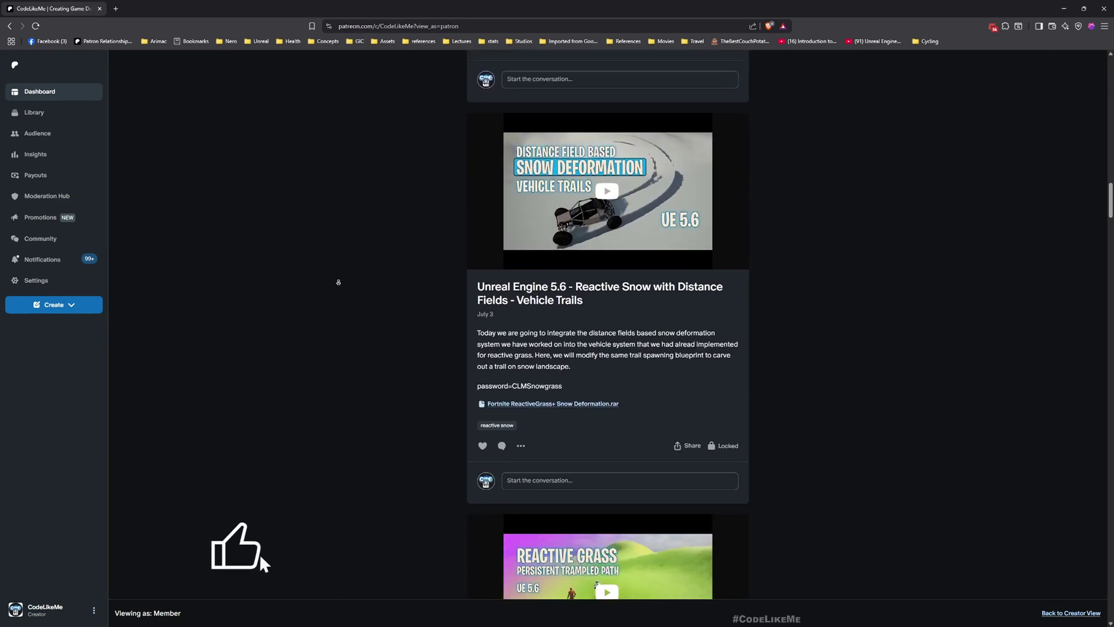
{"action": "scroll", "coordinate": [338, 282], "scroll_direction": "down", "scroll_amount": 2}
{"action": "scroll", "coordinate": [337, 281], "scroll_direction": "down", "scroll_amount": 2}
{"action": "scroll", "coordinate": [338, 281], "scroll_direction": "down", "scroll_amount": 2}
{"action": "scroll", "coordinate": [338, 282], "scroll_direction": "down", "scroll_amount": 1}
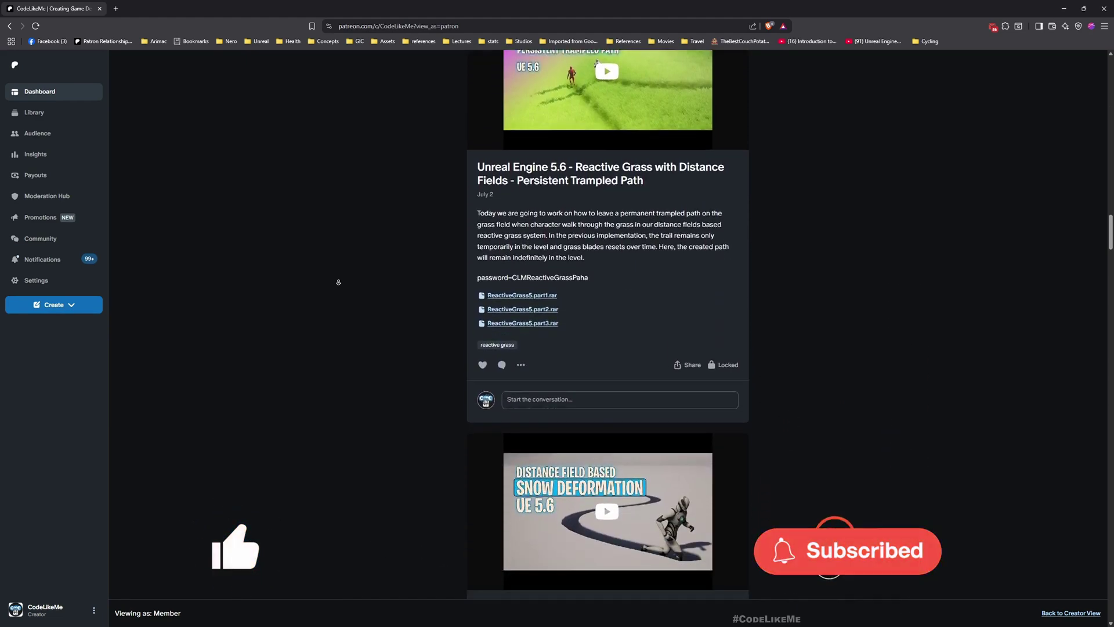
{"action": "scroll", "coordinate": [338, 280], "scroll_direction": "down", "scroll_amount": 2}
{"action": "scroll", "coordinate": [337, 281], "scroll_direction": "down", "scroll_amount": 2}
{"action": "scroll", "coordinate": [338, 281], "scroll_direction": "down", "scroll_amount": 2}
{"action": "scroll", "coordinate": [338, 281], "scroll_direction": "down", "scroll_amount": 2}
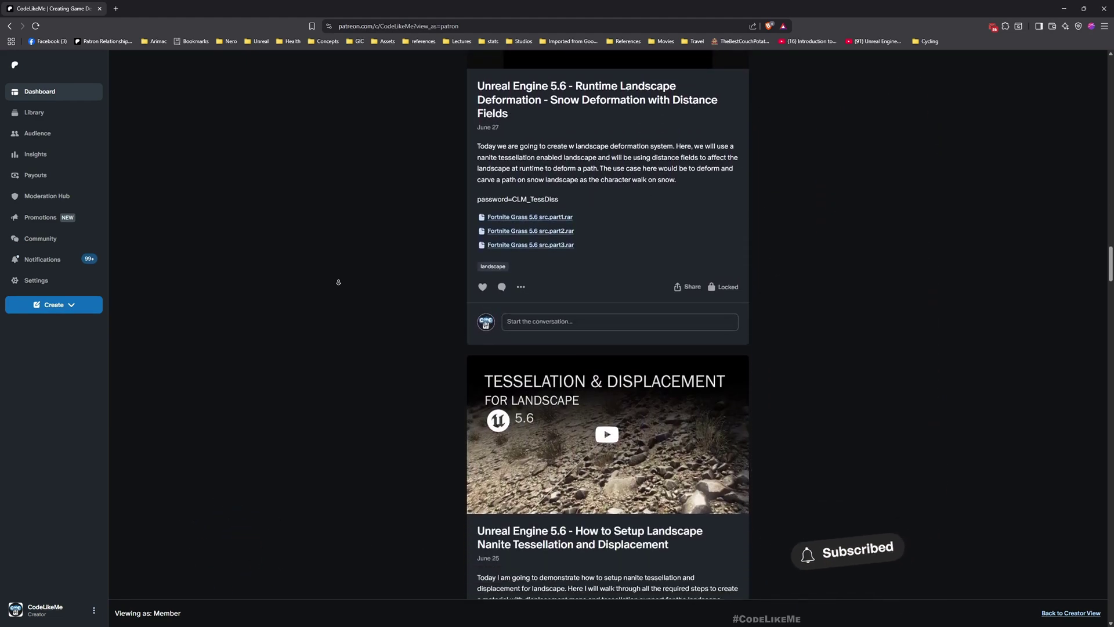